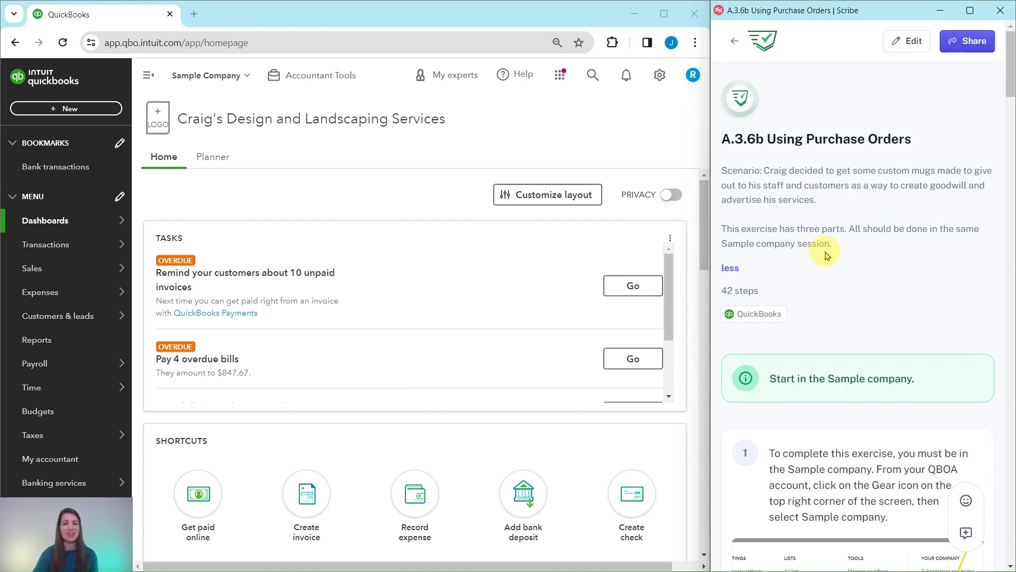
# Read through the exercise's opening instructions in the guide and start a new purchase order in the sample company
pyautogui.scroll(-5, 827, 255)
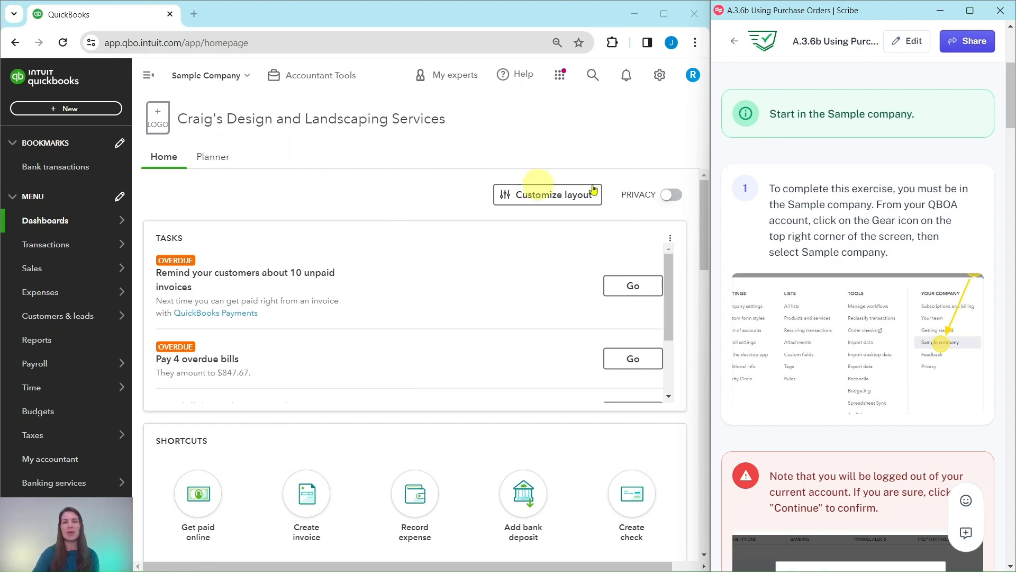
pyautogui.scroll(-2, 860, 176)
pyautogui.scroll(-7, 860, 176)
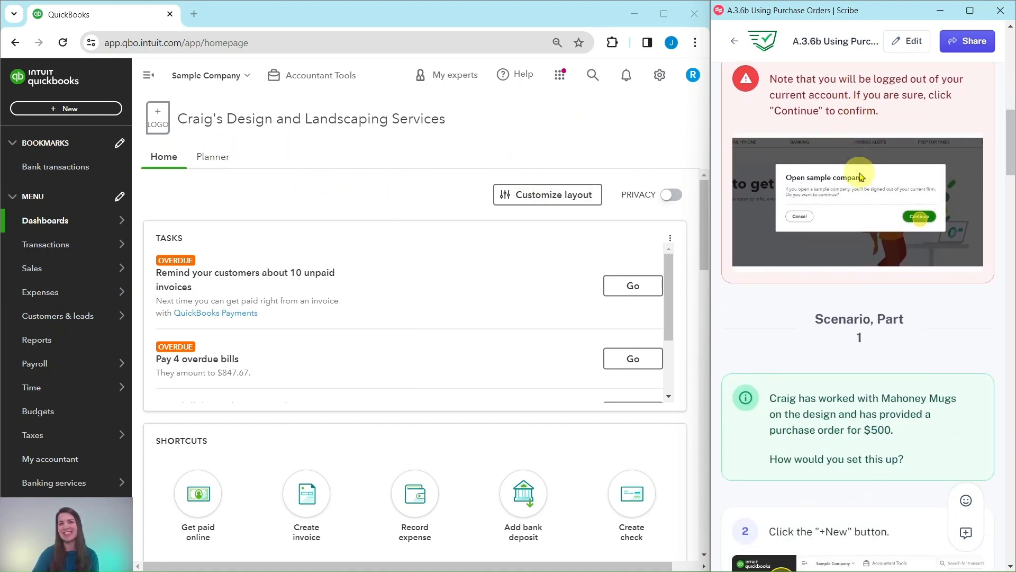
pyautogui.scroll(1, 860, 176)
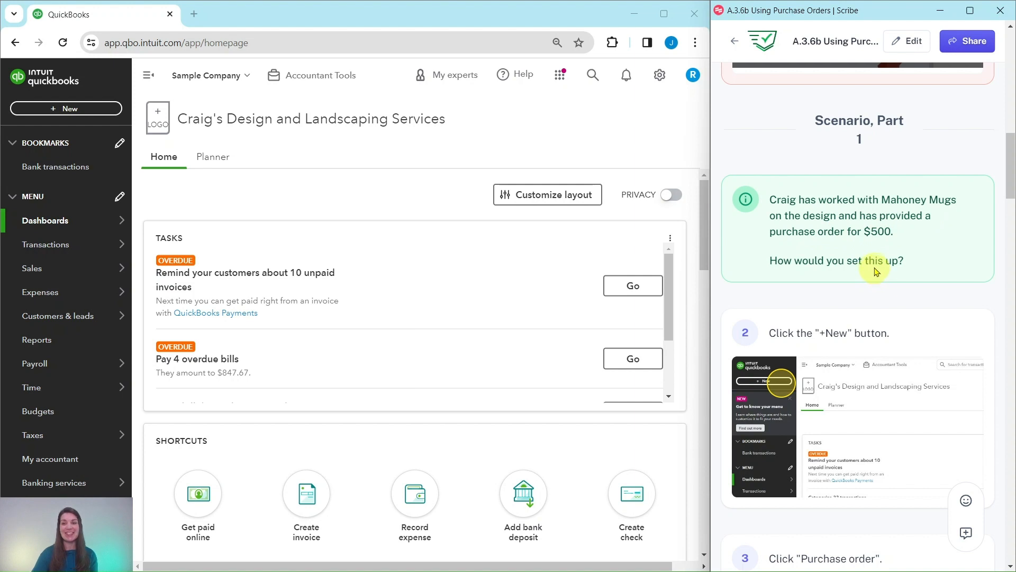
pyautogui.scroll(-5, 874, 264)
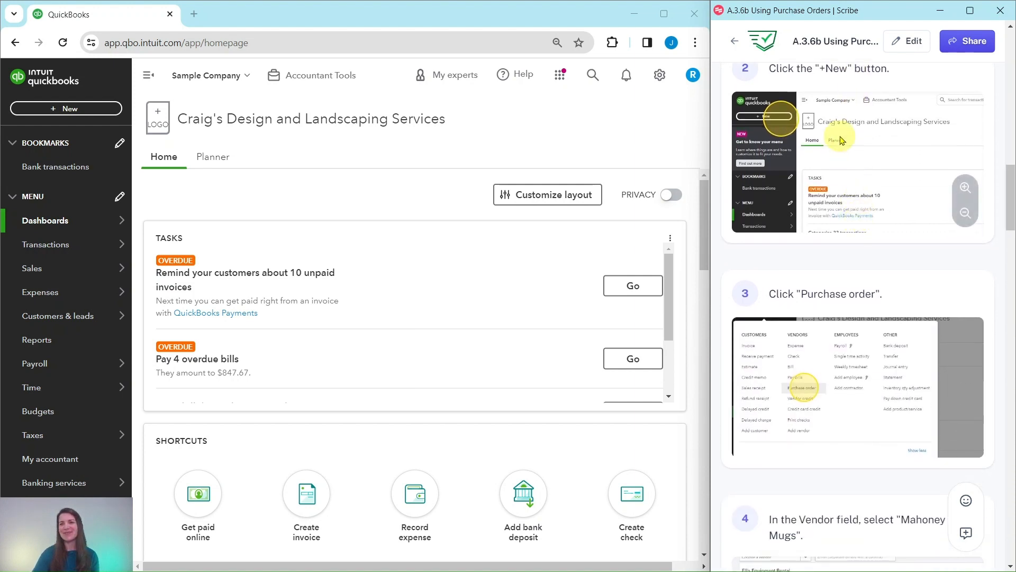
pyautogui.scroll(1, 789, 137)
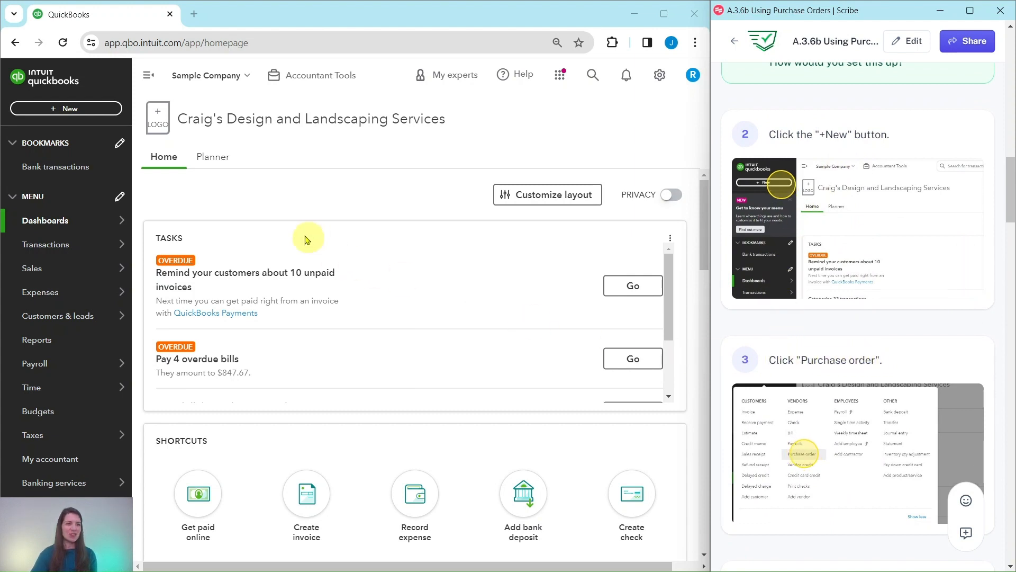
pyautogui.click(67, 113)
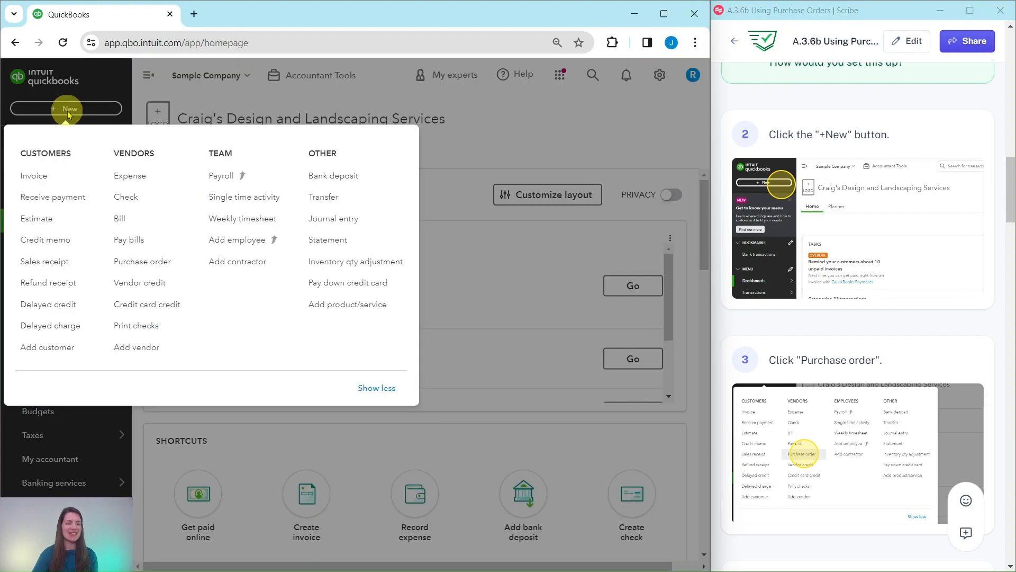
pyautogui.click(133, 263)
# Select Mahoney Mugs as the vendor of the purchase order
pyautogui.scroll(-7, 873, 290)
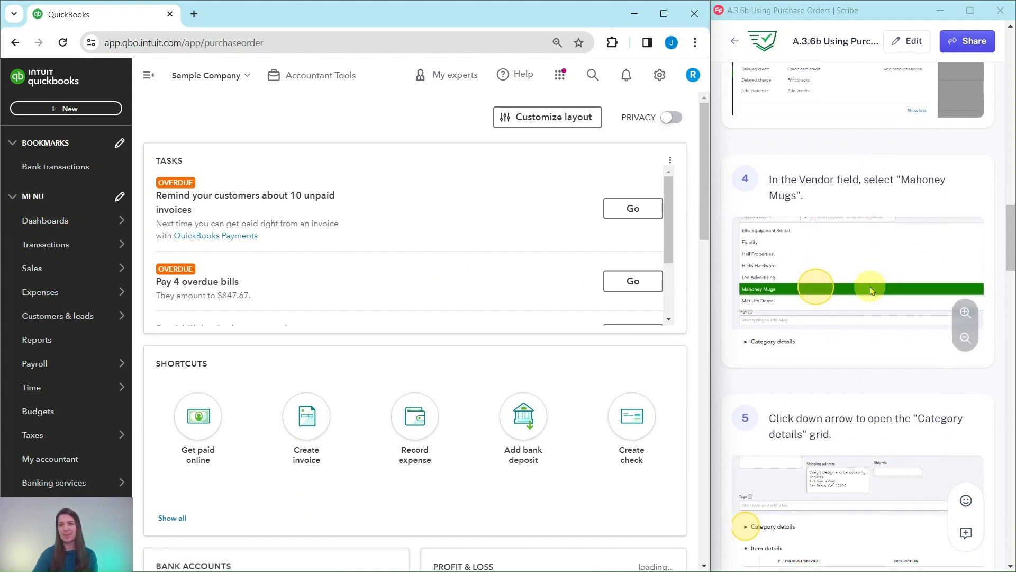
pyautogui.scroll(-1, 872, 291)
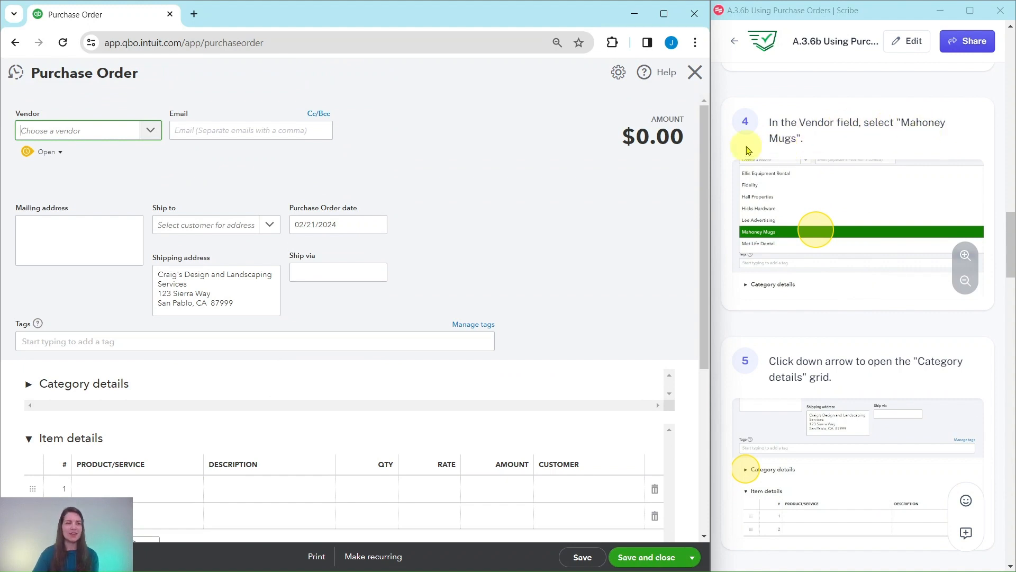
pyautogui.click(151, 131)
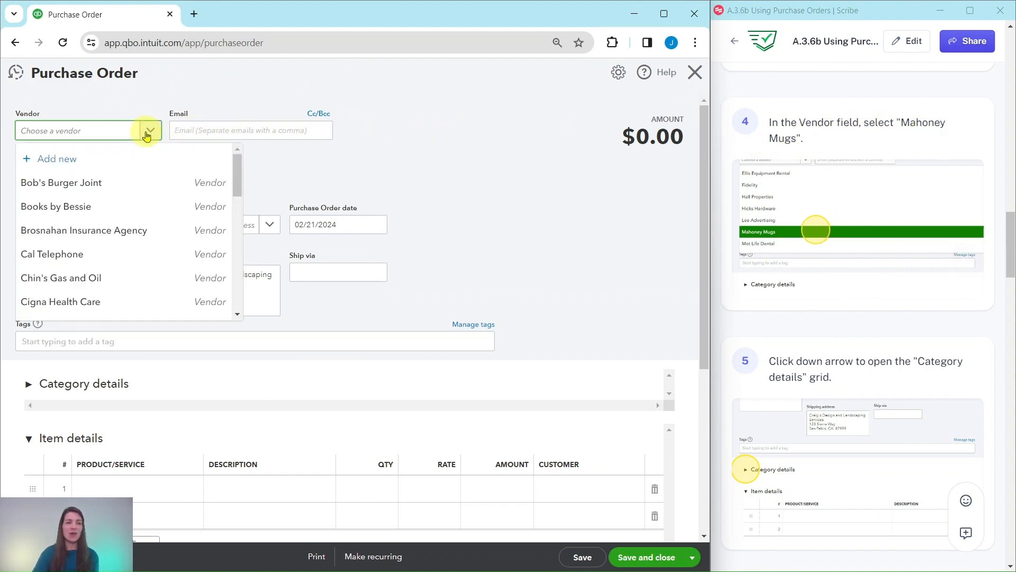
pyautogui.scroll(-5, 132, 208)
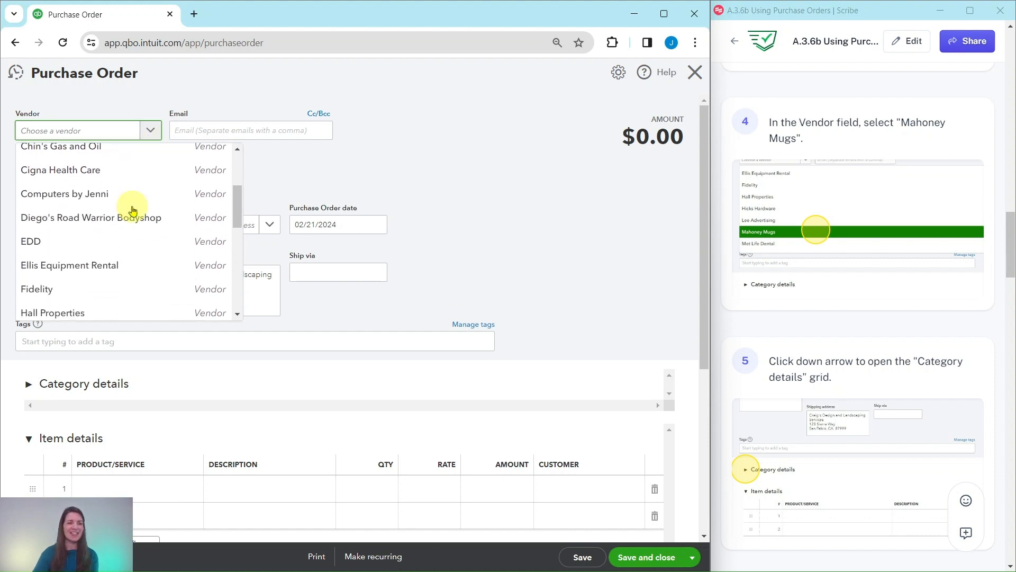
pyautogui.scroll(-1, 131, 208)
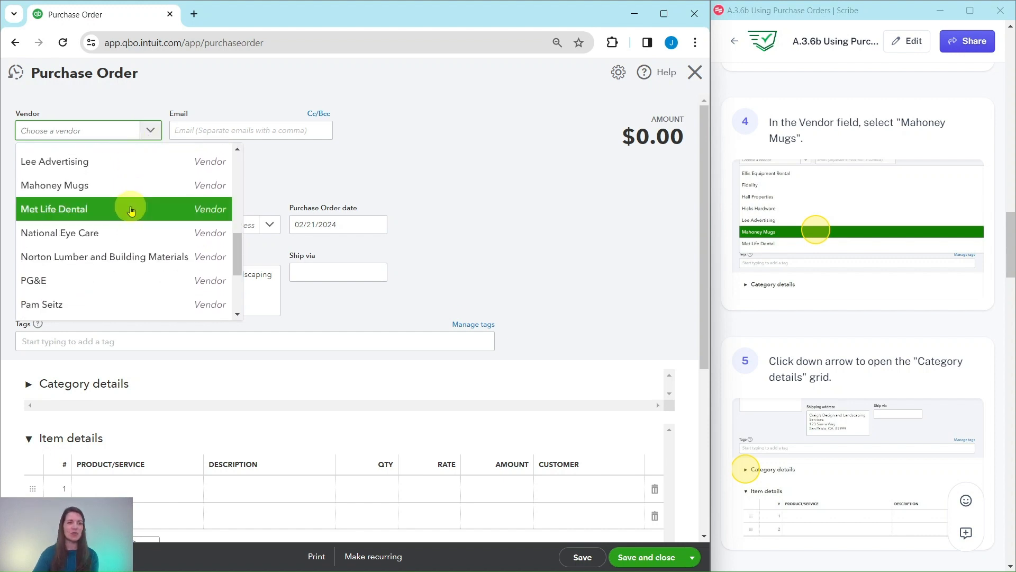
pyautogui.click(58, 189)
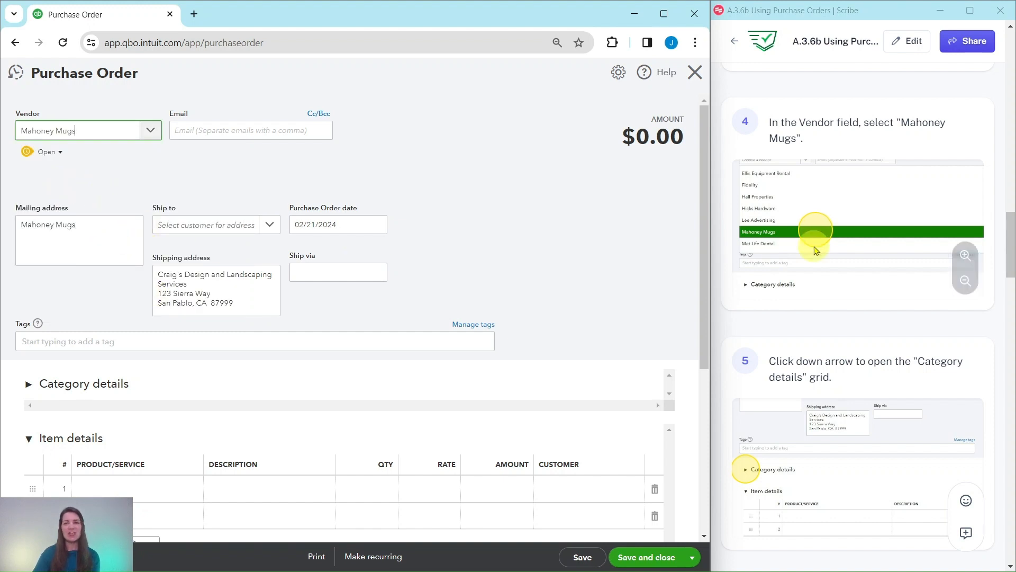
# Expand the Category details grid of the purchase order and collapse the Item details grid
pyautogui.scroll(-4, 829, 242)
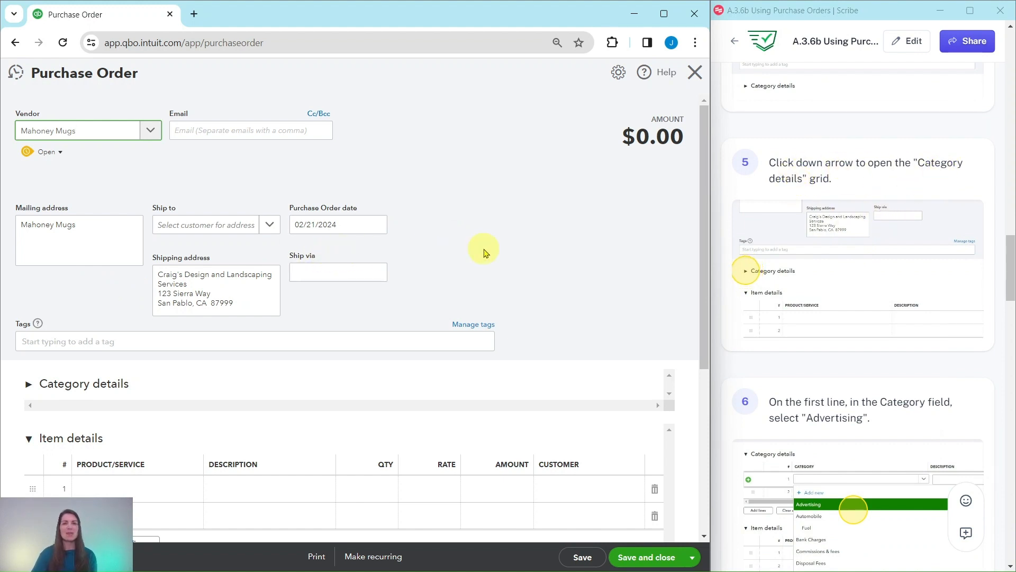
pyautogui.scroll(-1, 446, 288)
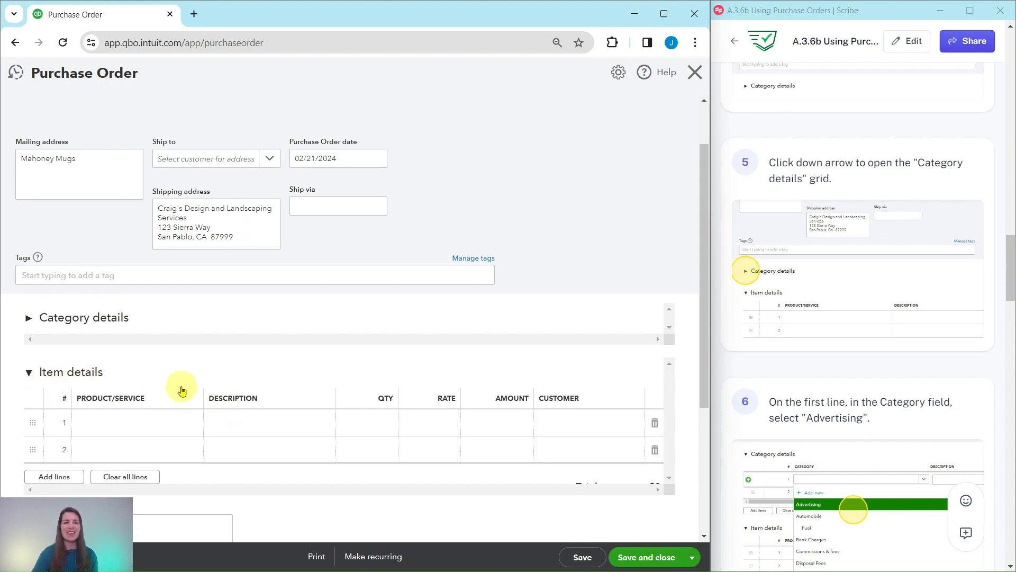
pyautogui.click(29, 320)
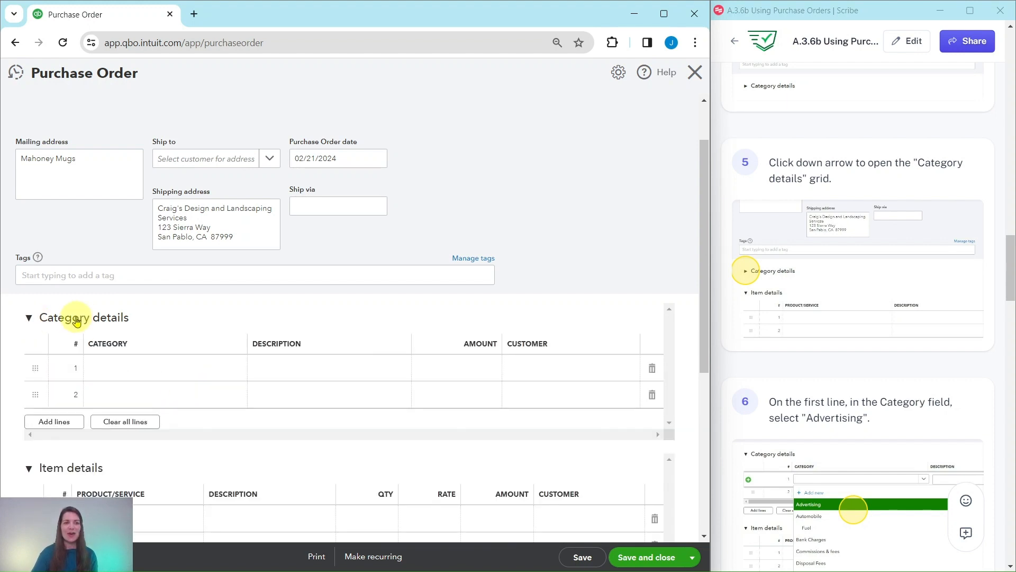
pyautogui.scroll(-4, 99, 351)
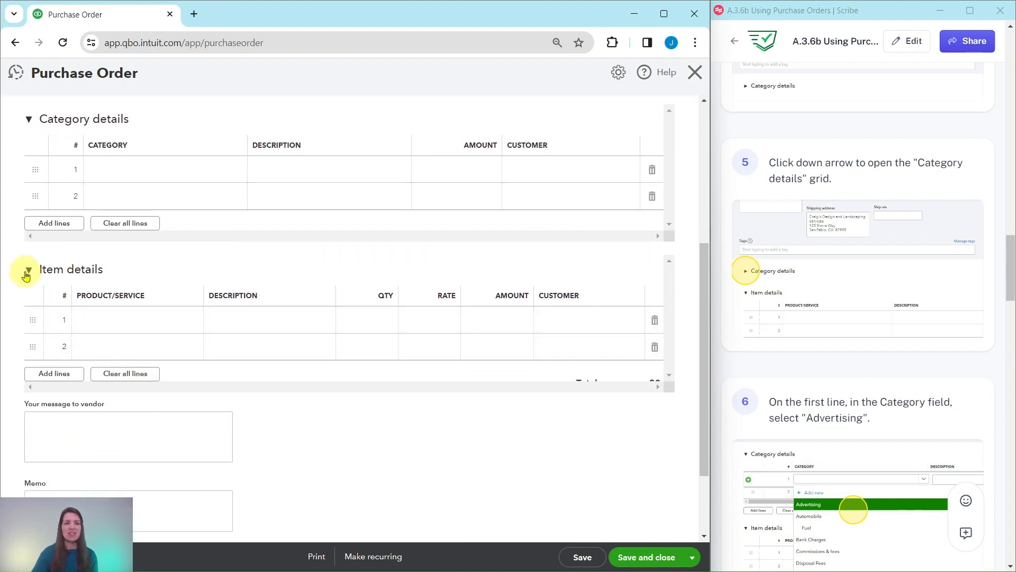
pyautogui.click(28, 273)
pyautogui.scroll(3, 64, 288)
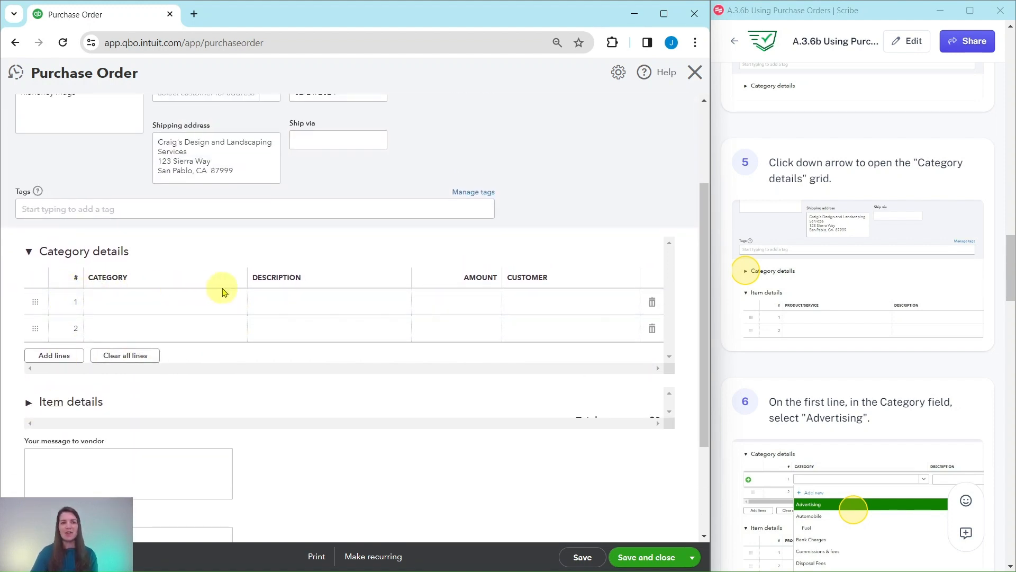
# On the first category line, choose the Advertising category and enter the description "Custom Mugs"
pyautogui.scroll(-4, 852, 423)
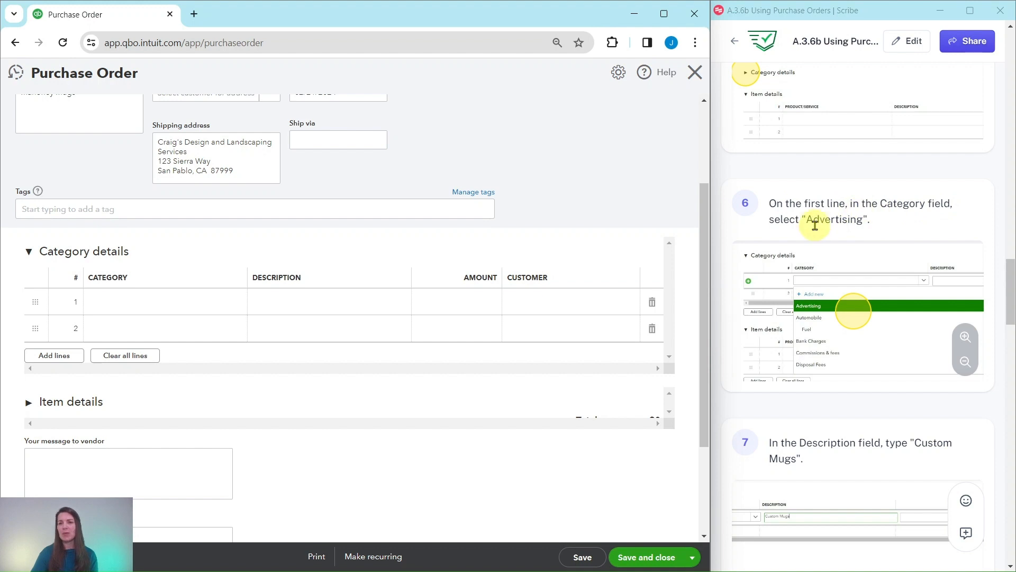
pyautogui.click(175, 303)
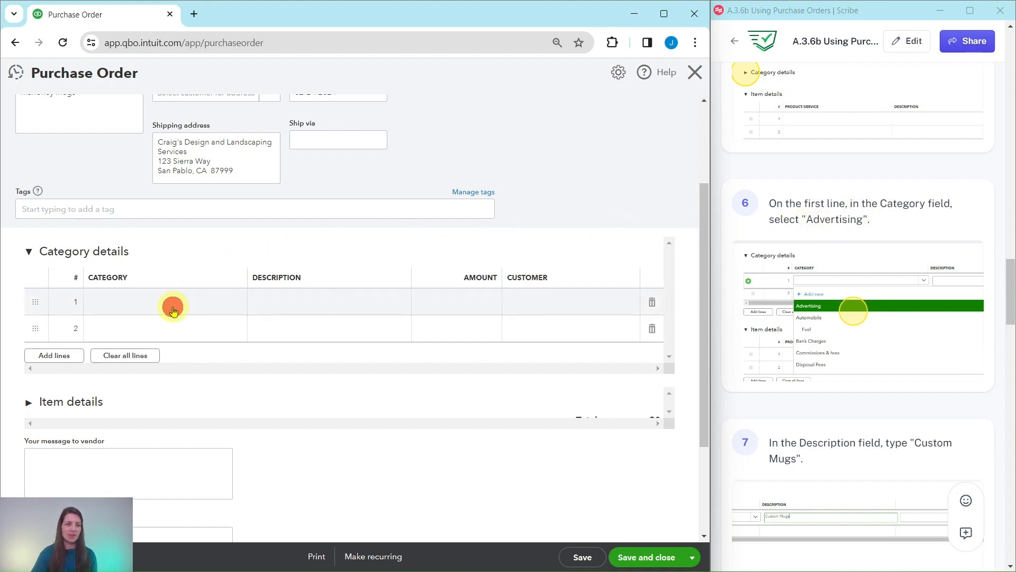
pyautogui.click(175, 310)
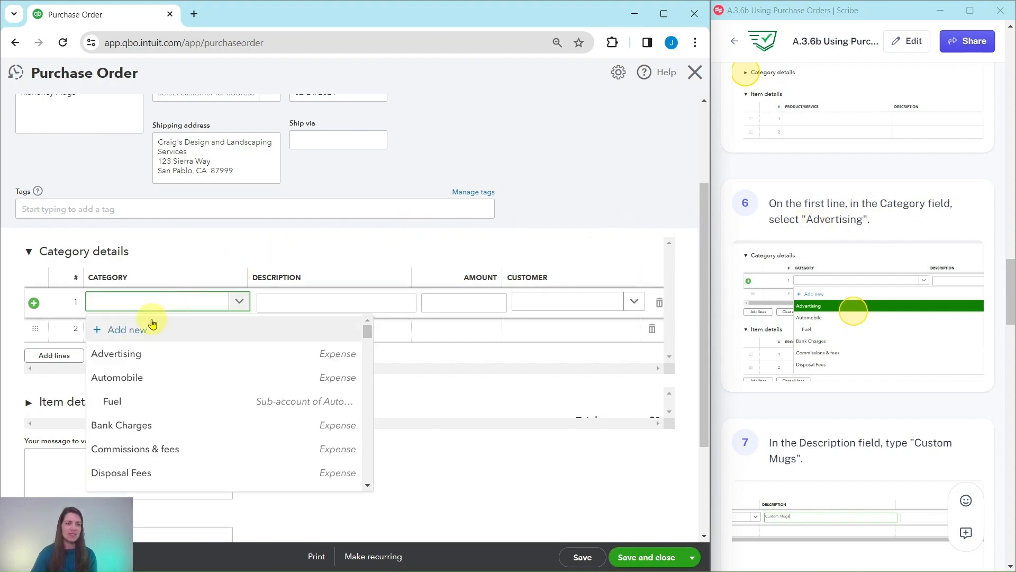
pyautogui.click(121, 357)
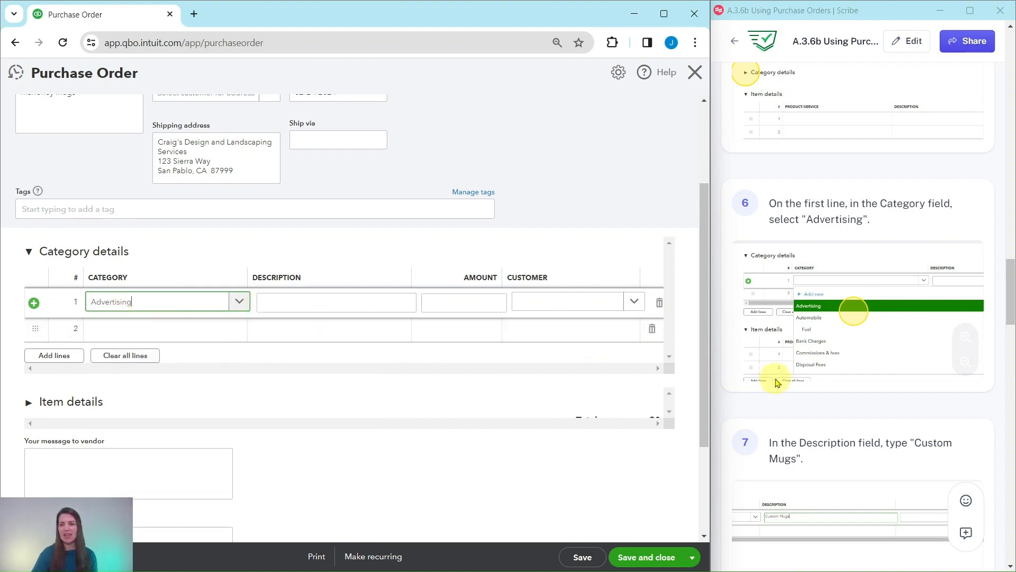
pyautogui.scroll(-6, 799, 379)
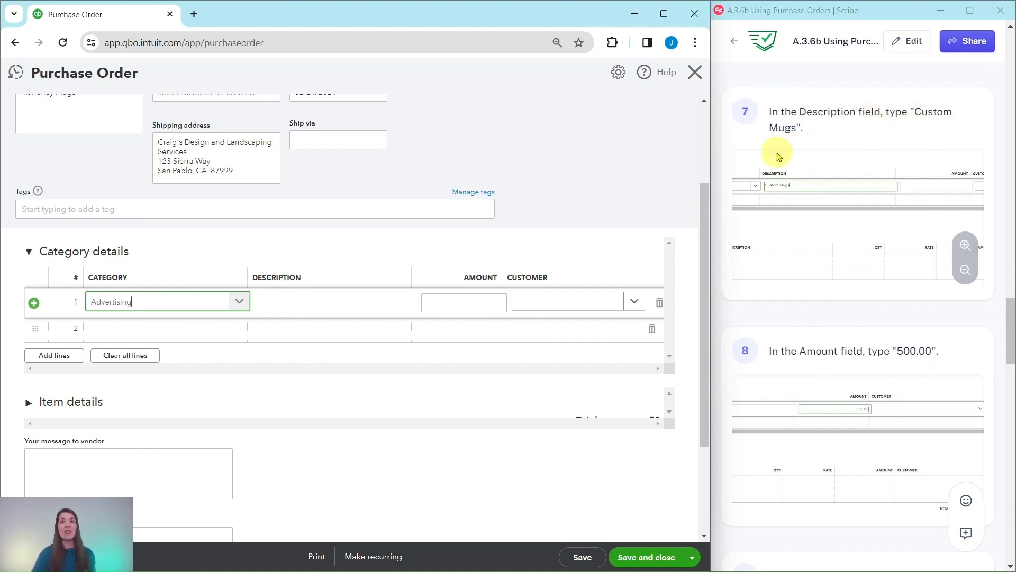
pyautogui.click(308, 303)
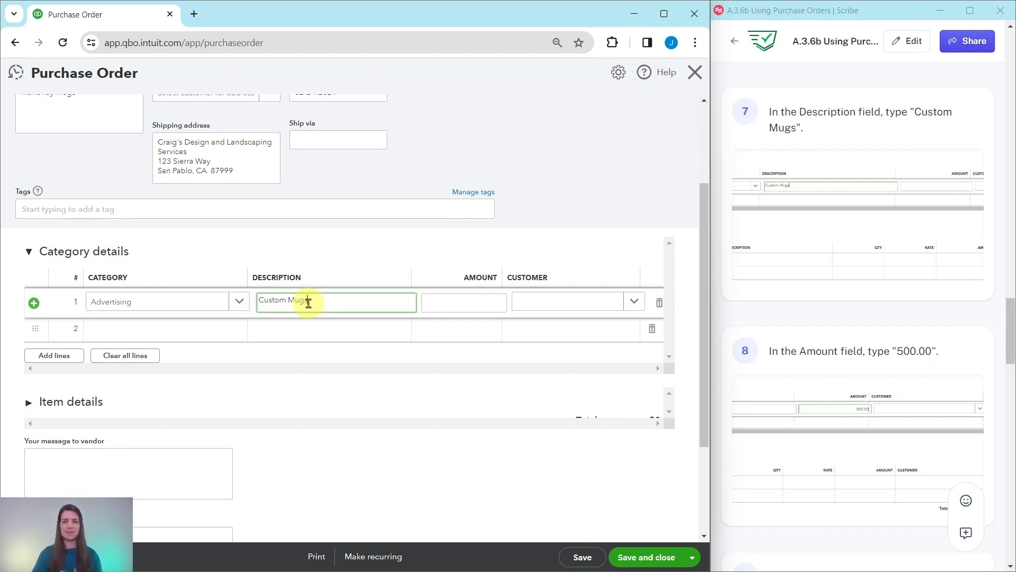
# Set the amount of the Custom Mugs line to 500, and save and close the purchase order
pyautogui.scroll(-3, 921, 286)
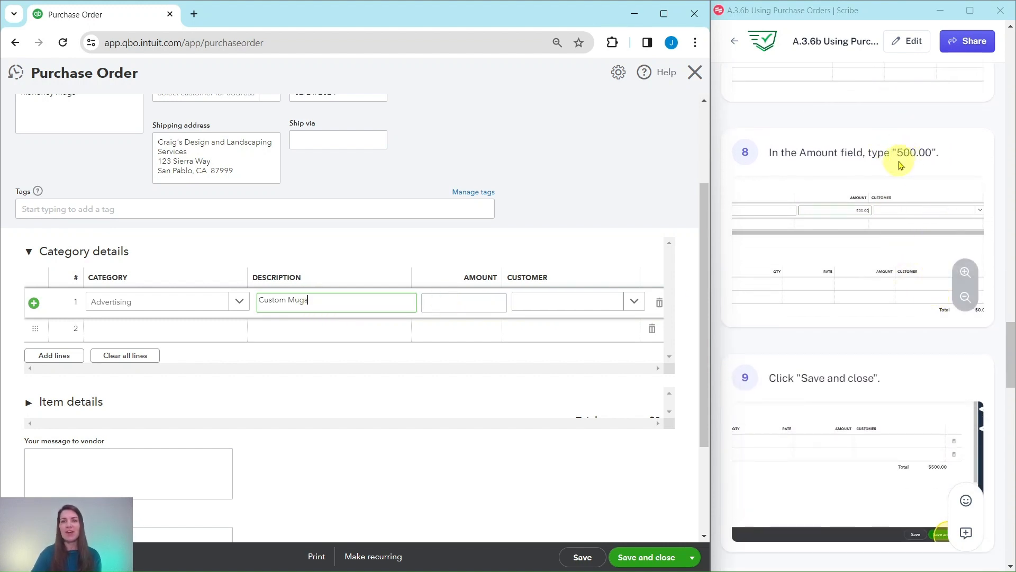
pyautogui.click(471, 302)
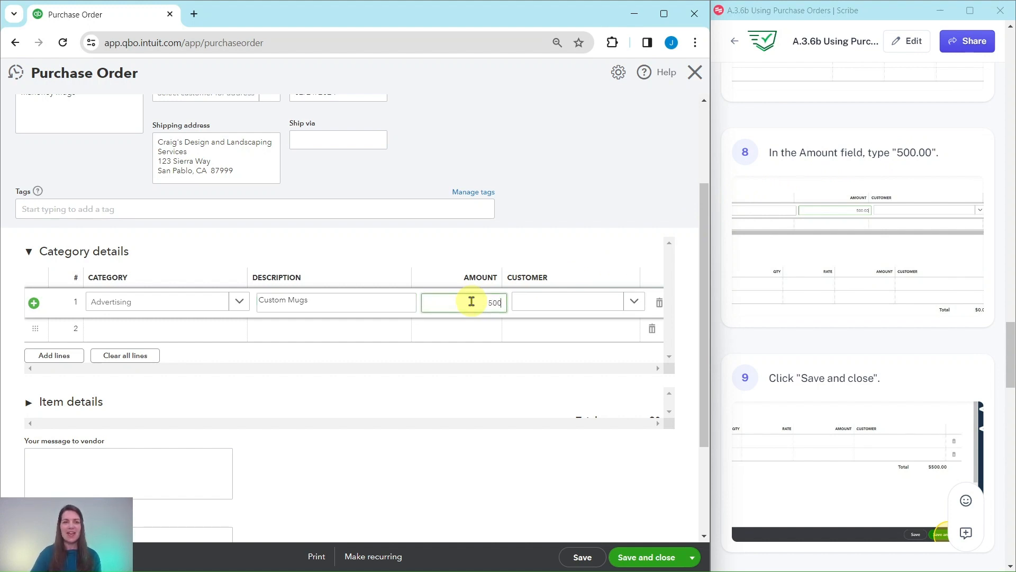
pyautogui.scroll(3, 402, 238)
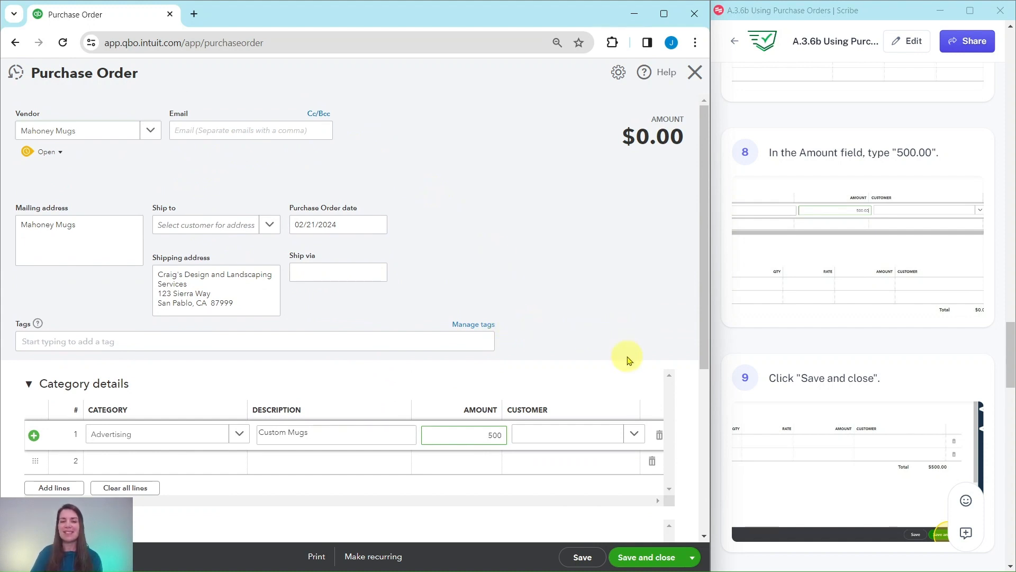
pyautogui.click(650, 558)
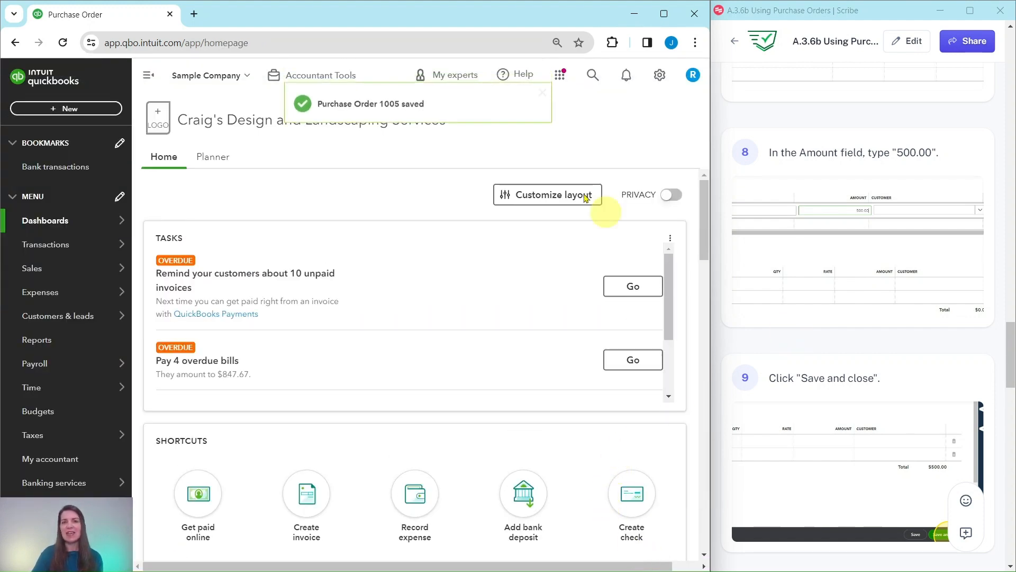
# Open the Vendors list under Expenses and filter it to vendors with open, unbilled purchase orders
pyautogui.scroll(-3, 829, 189)
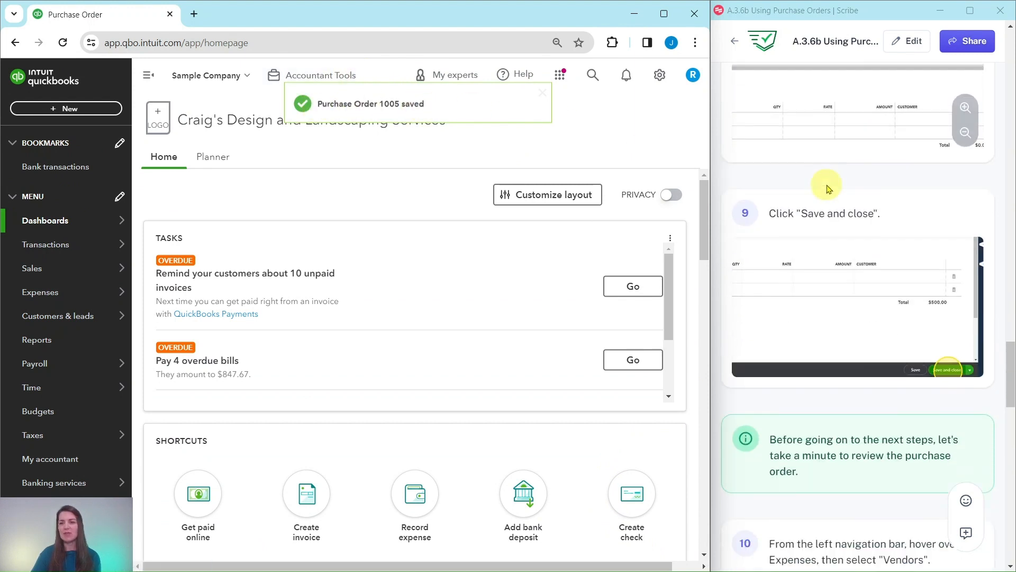
pyautogui.scroll(-5, 829, 189)
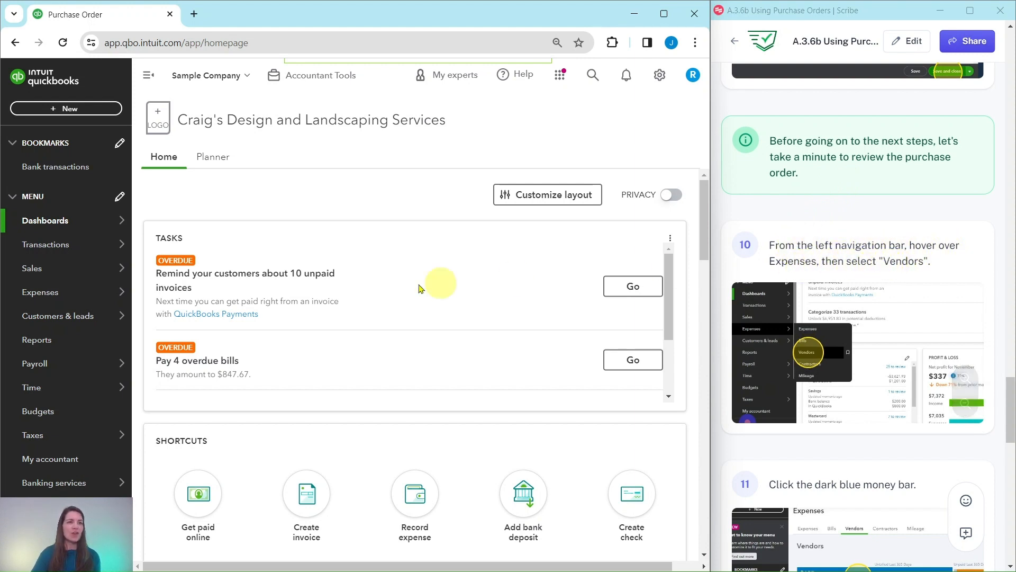
pyautogui.moveTo(28, 295)
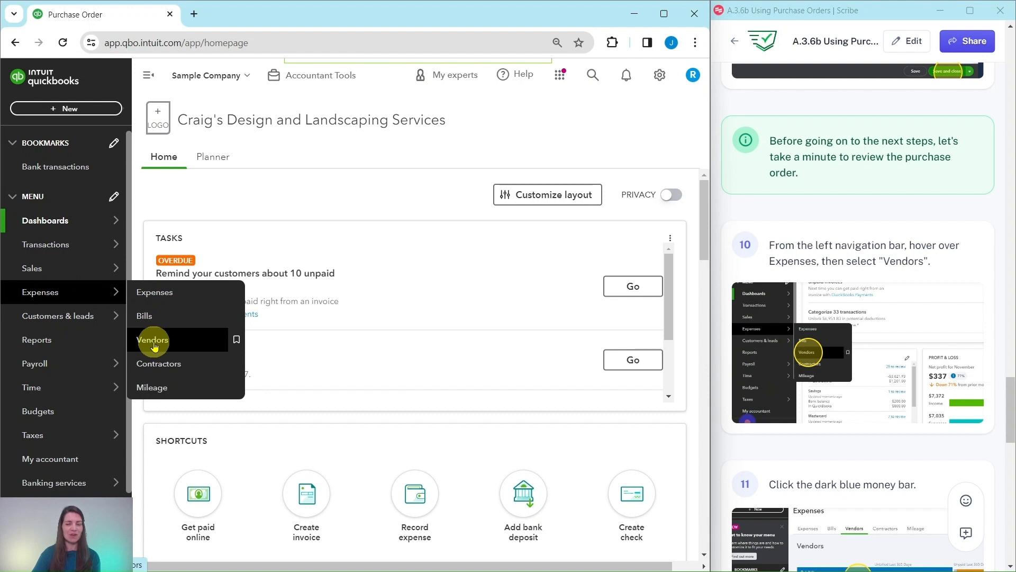
pyautogui.click(153, 344)
pyautogui.scroll(-5, 865, 276)
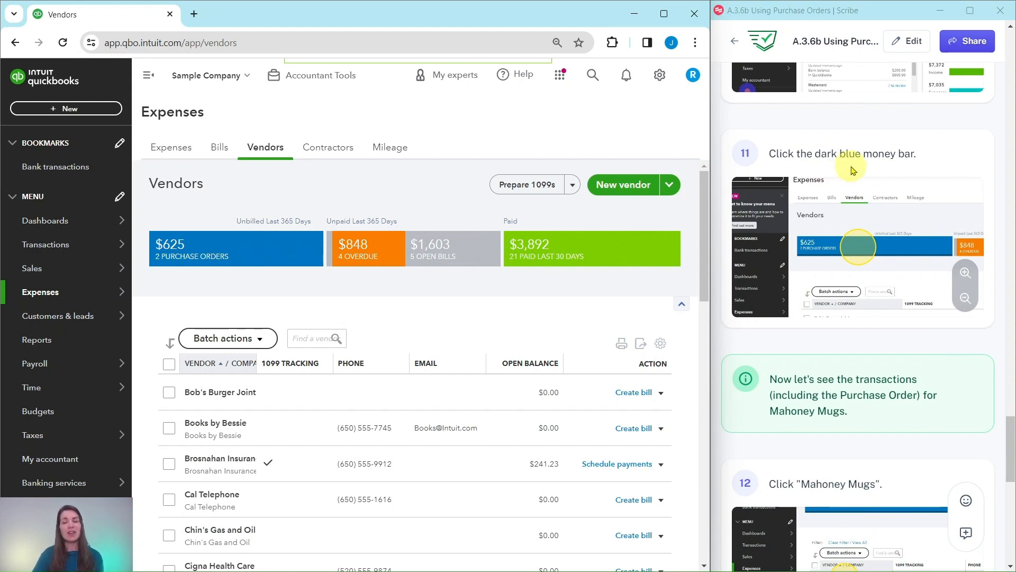
pyautogui.click(244, 246)
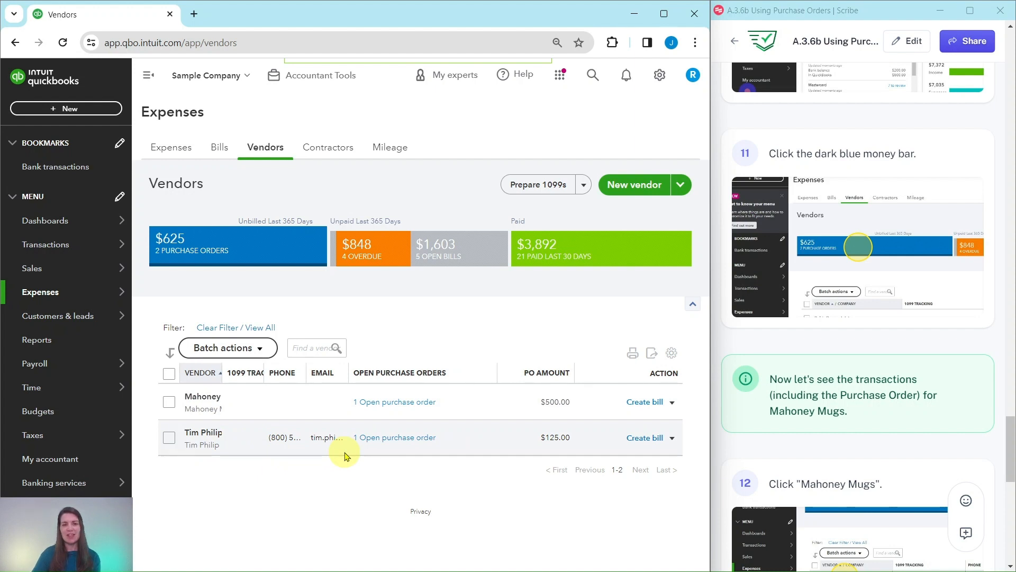
# Open the Mahoney Mugs vendor record and bring up its $500.00 purchase order from the transaction list
pyautogui.scroll(-5, 828, 428)
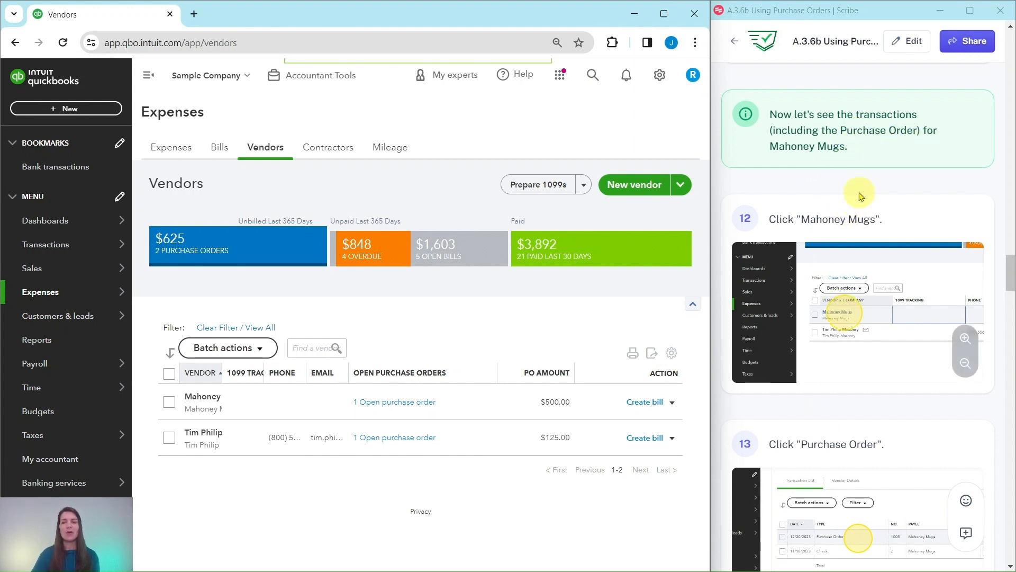
pyautogui.click(196, 399)
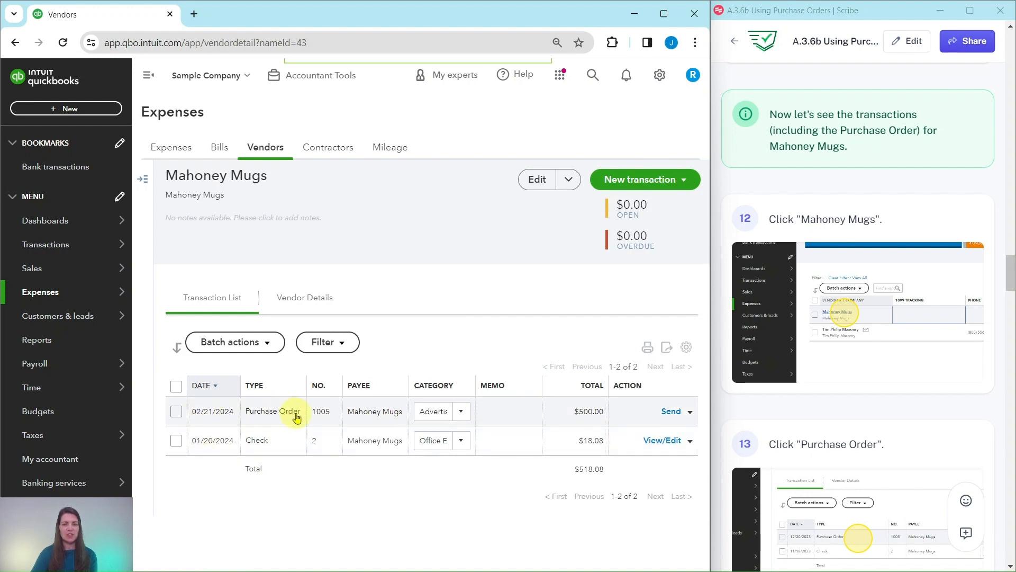
pyautogui.click(259, 417)
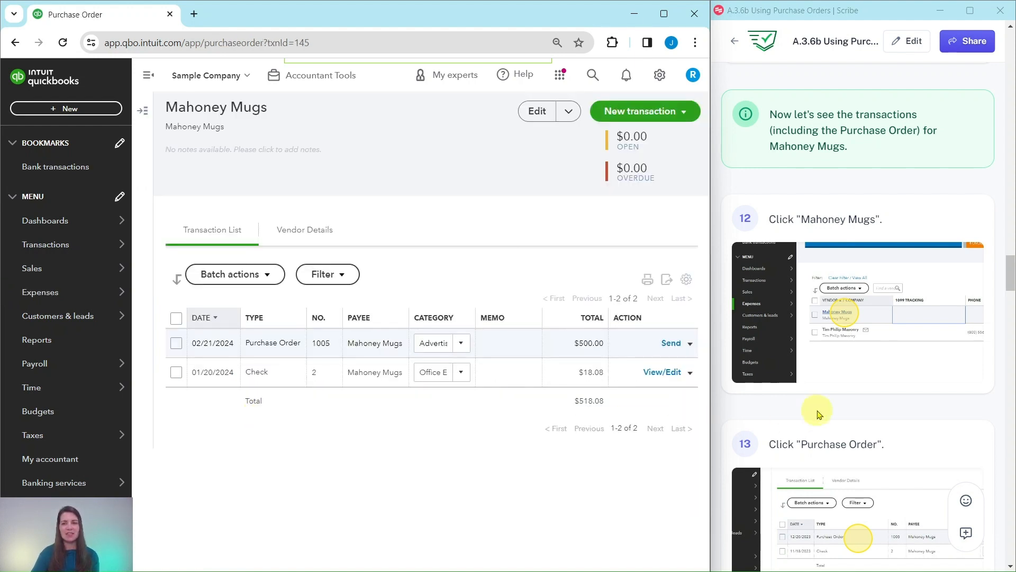
# Save and close the open $500.00 Mahoney Mugs purchase order
pyautogui.scroll(-7, 817, 408)
pyautogui.scroll(-4, 817, 403)
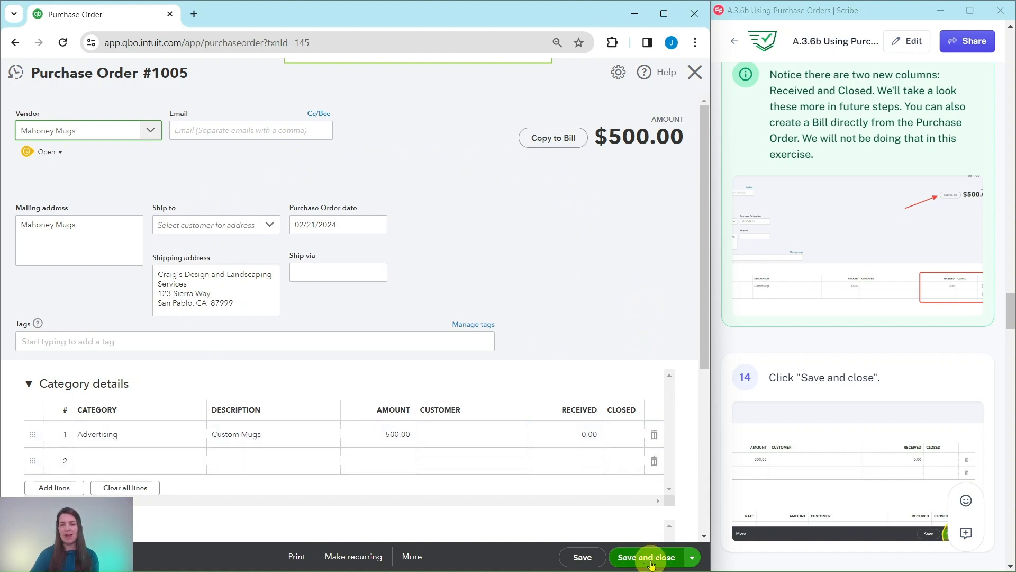
pyautogui.click(650, 558)
# Start a new vendor expense and set its payee to Mahoney Mugs
pyautogui.scroll(-5, 866, 345)
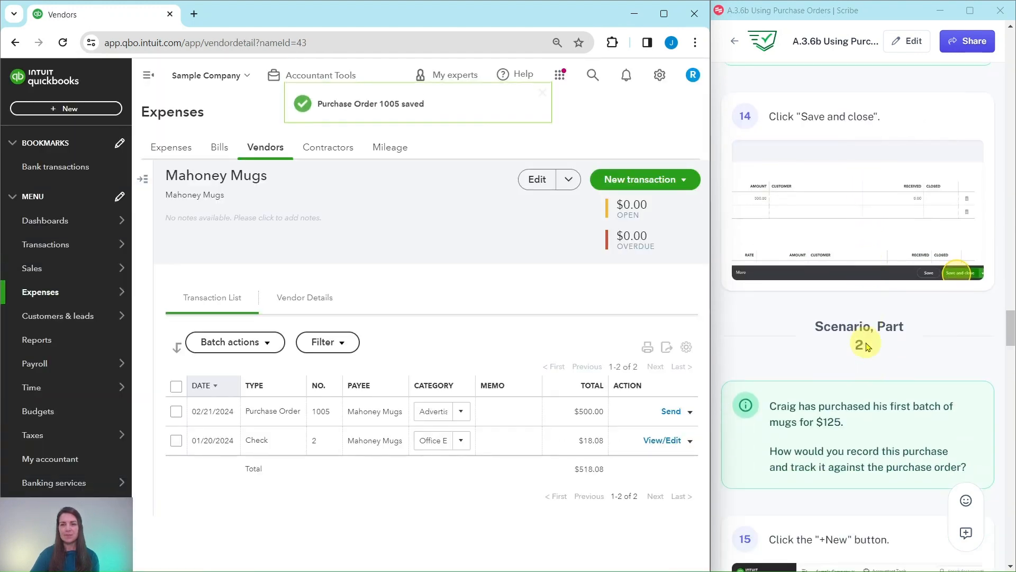
pyautogui.scroll(-4, 868, 347)
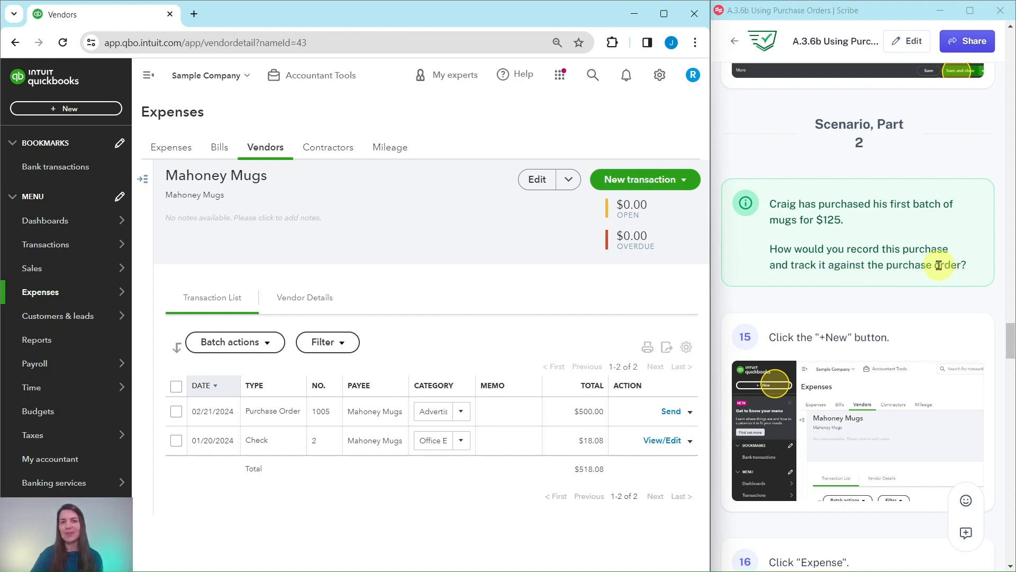
pyautogui.scroll(-4, 932, 266)
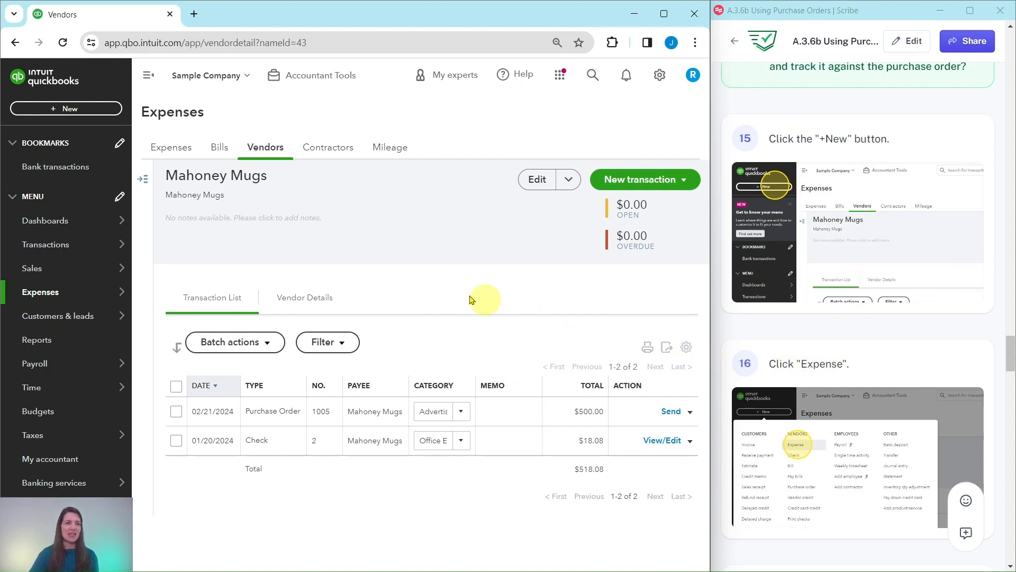
pyautogui.click(68, 111)
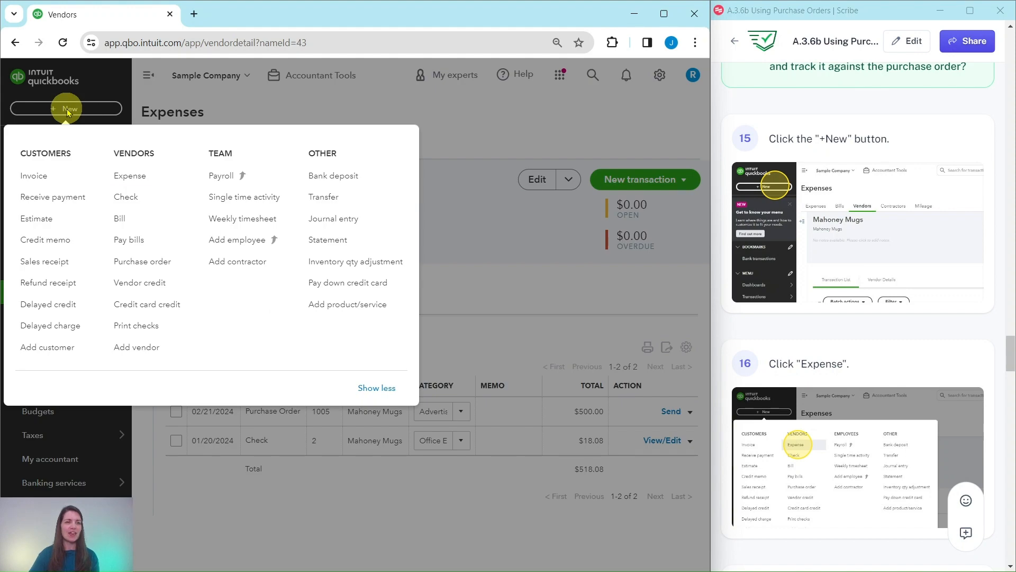
pyautogui.click(135, 179)
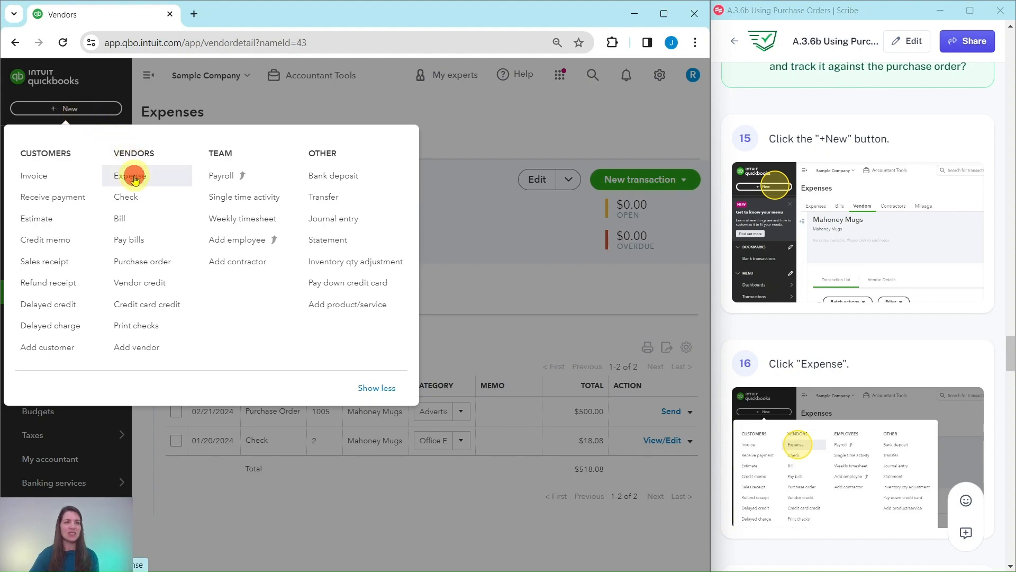
pyautogui.scroll(-6, 931, 336)
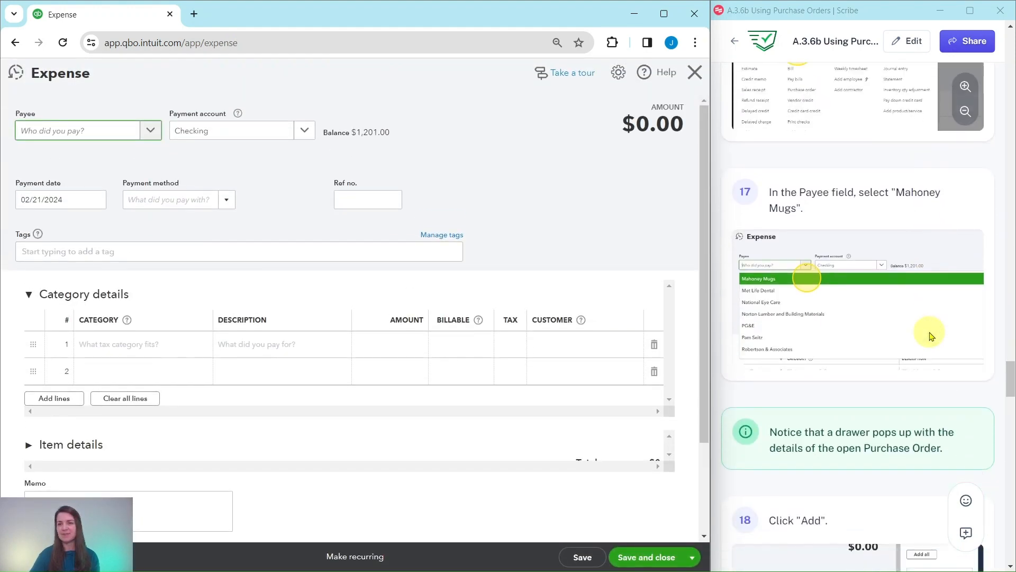
pyautogui.scroll(-1, 931, 336)
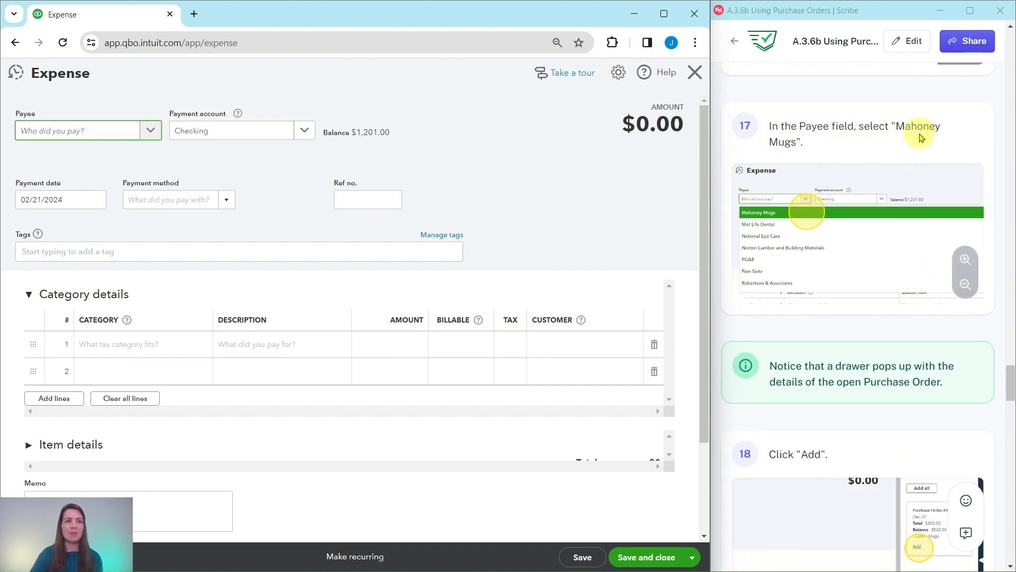
pyautogui.click(151, 131)
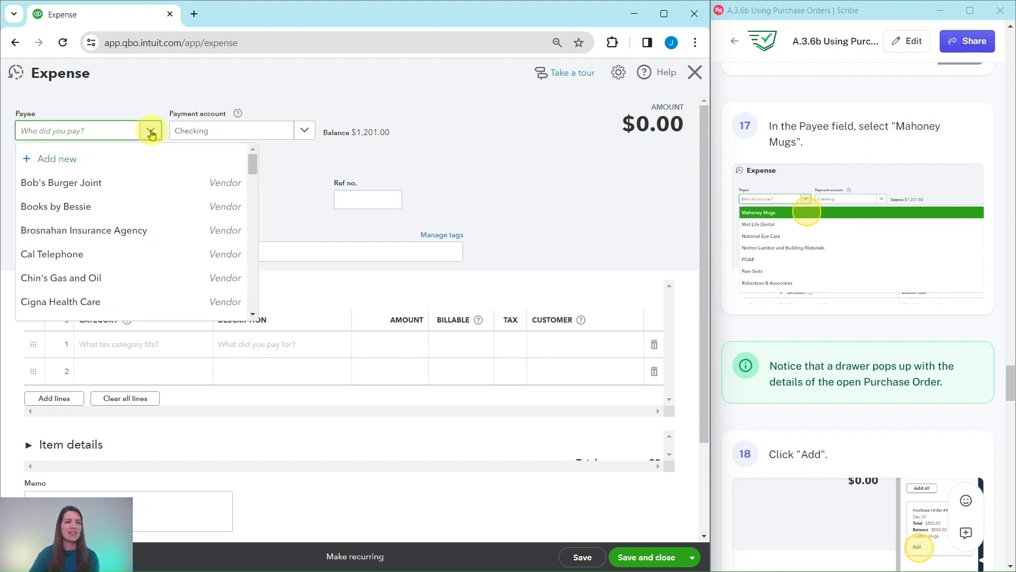
pyautogui.scroll(-5, 114, 167)
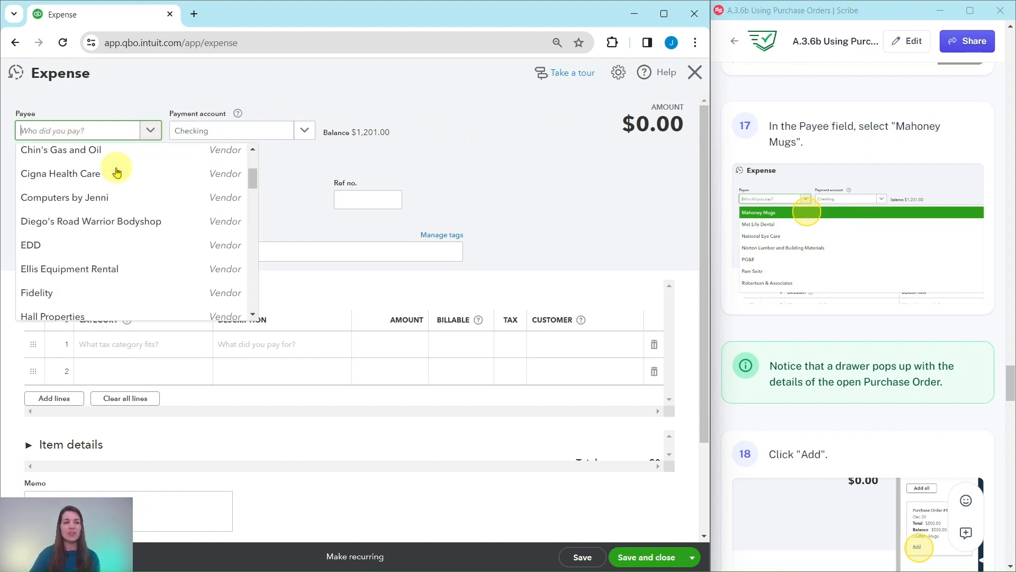
pyautogui.scroll(-1, 105, 180)
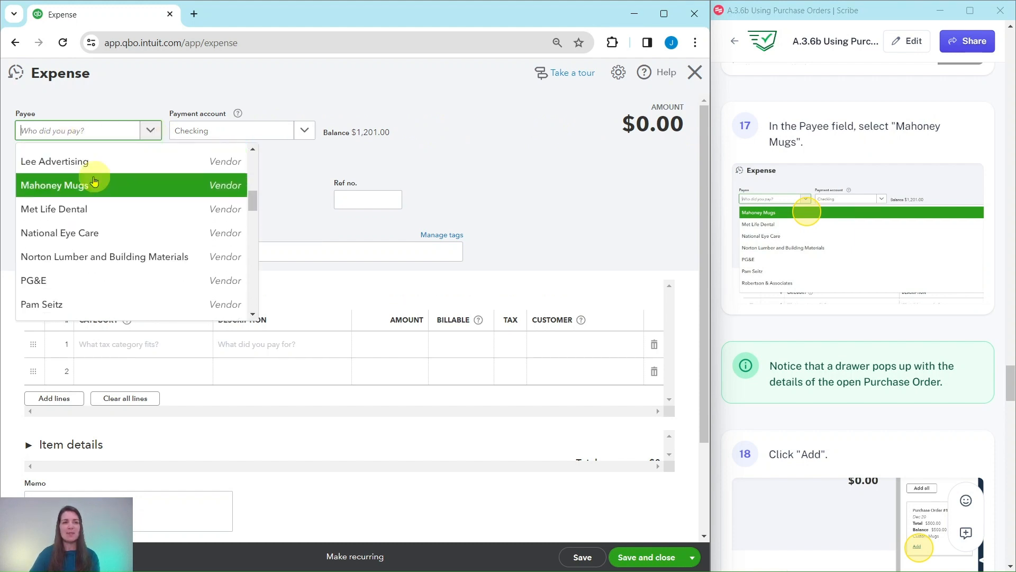
pyautogui.click(50, 187)
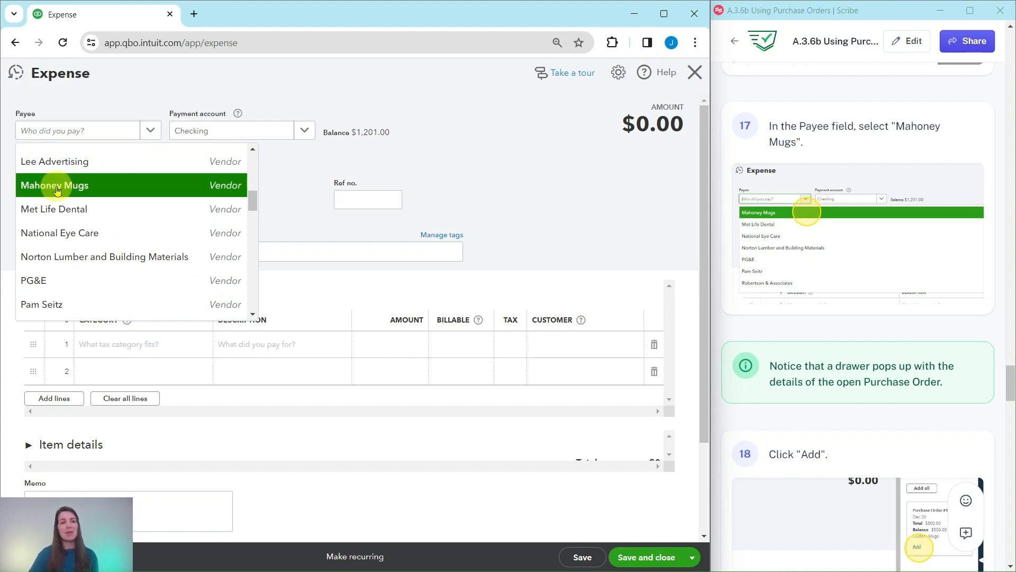
# Add the open Custom Mugs purchase order to the expense
pyautogui.scroll(-3, 800, 256)
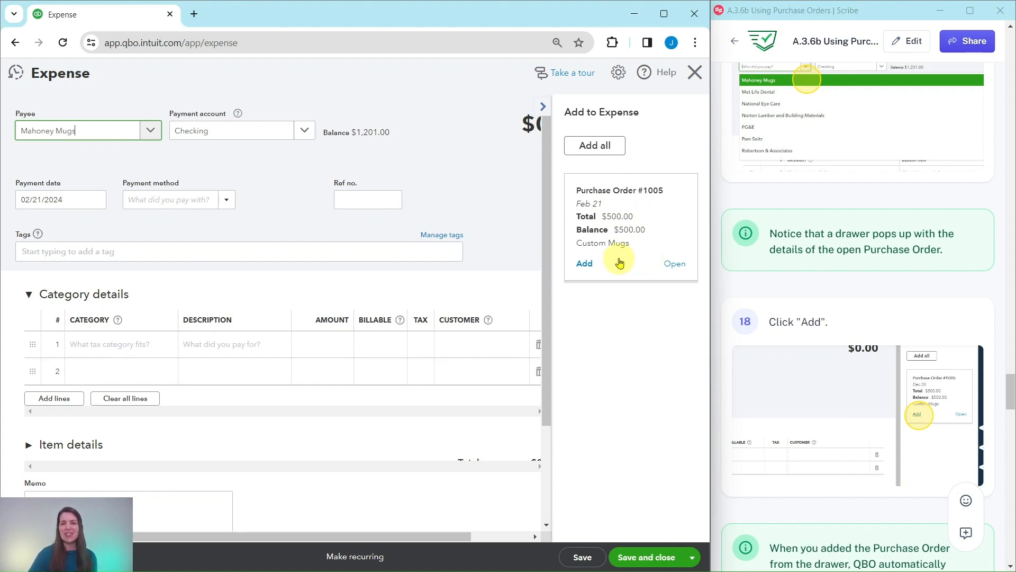
pyautogui.click(585, 265)
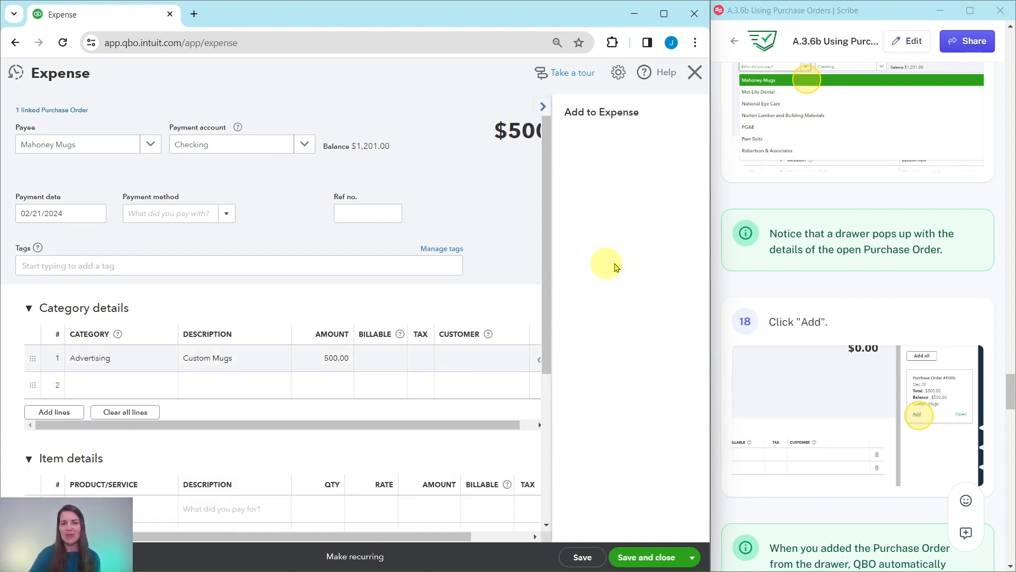
pyautogui.scroll(-5, 728, 268)
# Set the amount of the expense's Custom Mugs line to 125, and save and close the expense
pyautogui.scroll(-2, 789, 271)
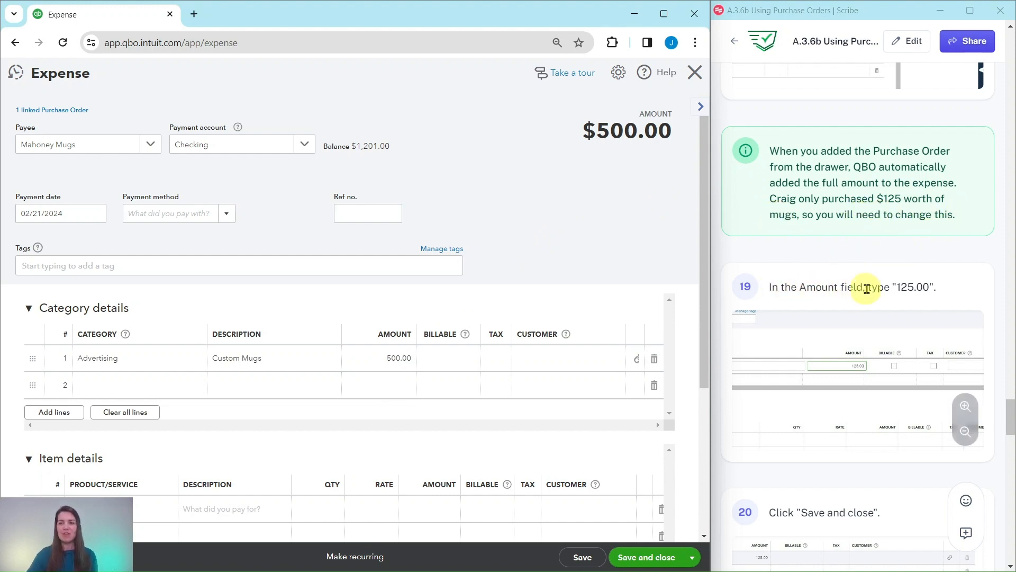
pyautogui.click(397, 359)
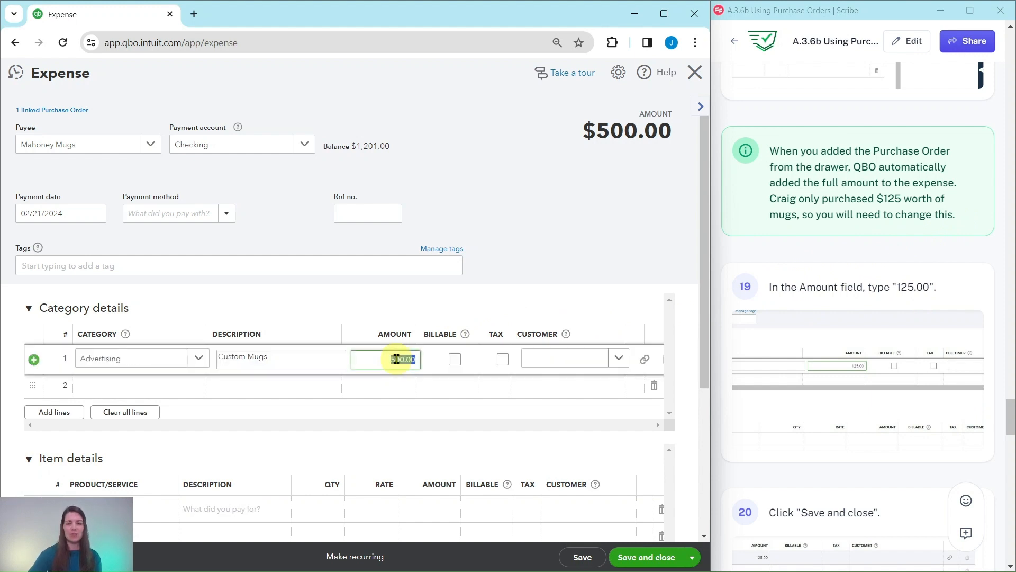
pyautogui.press('BackSpace')
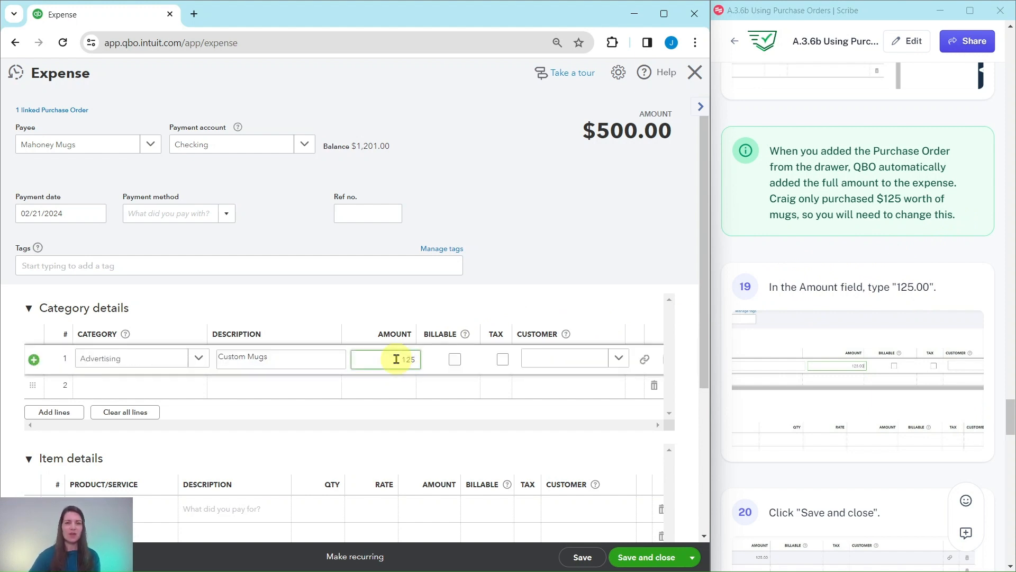
pyautogui.click(542, 256)
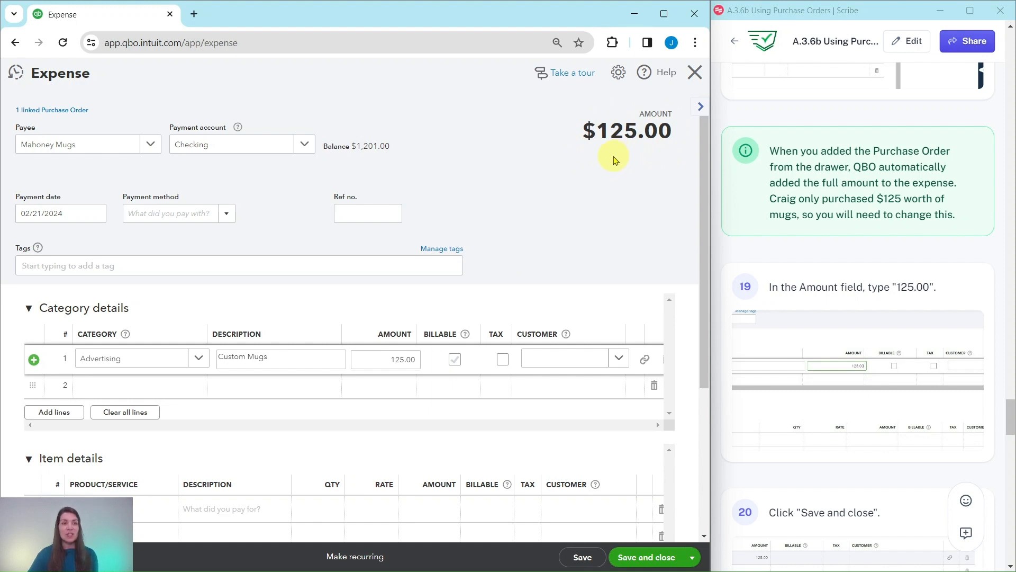
pyautogui.scroll(-6, 762, 254)
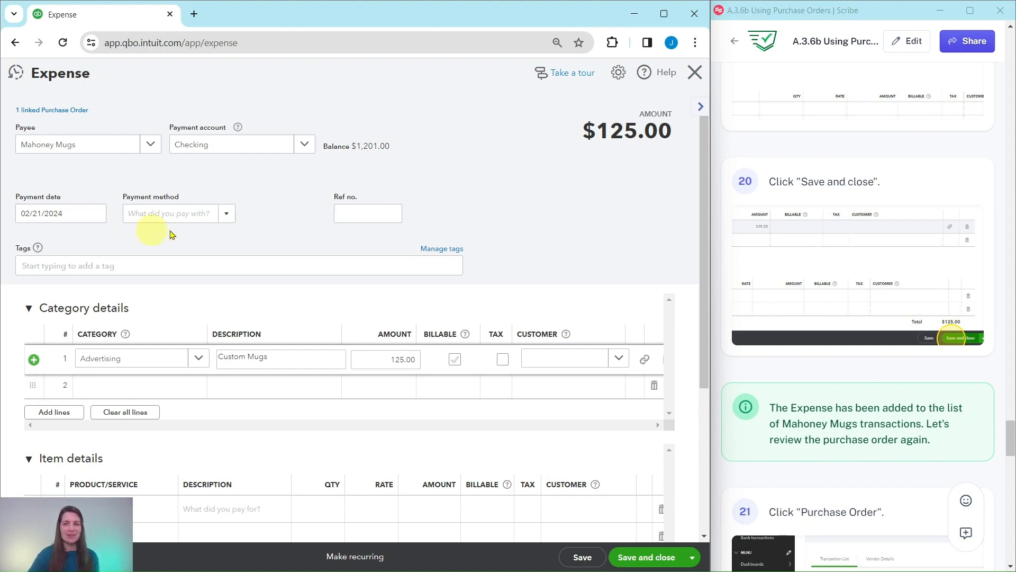
pyautogui.click(642, 558)
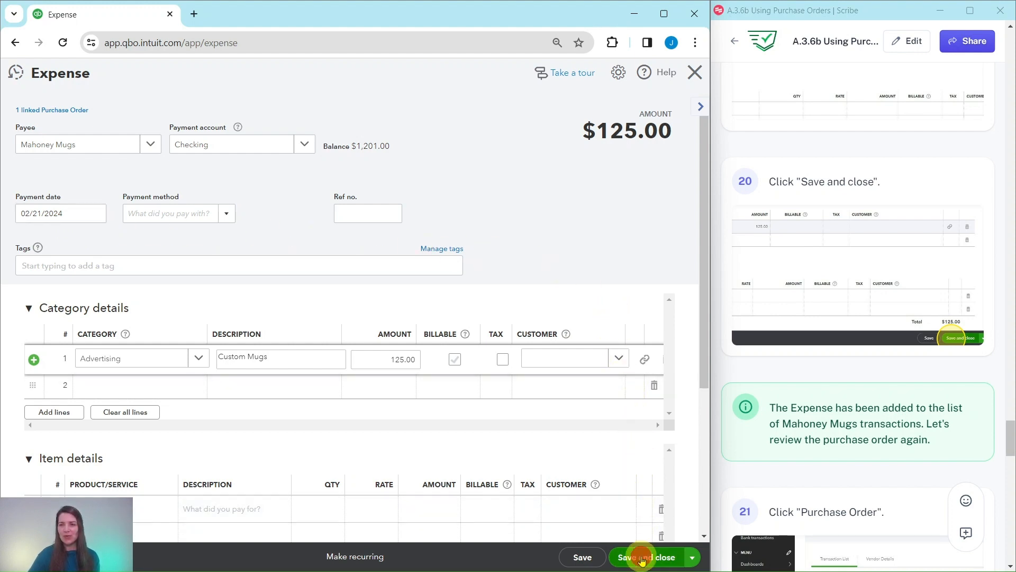
# Reopen the $500.00 purchase order from the Mahoney Mugs transaction list, check its linked expense, and close it
pyautogui.scroll(-5, 877, 314)
pyautogui.scroll(-1, 876, 314)
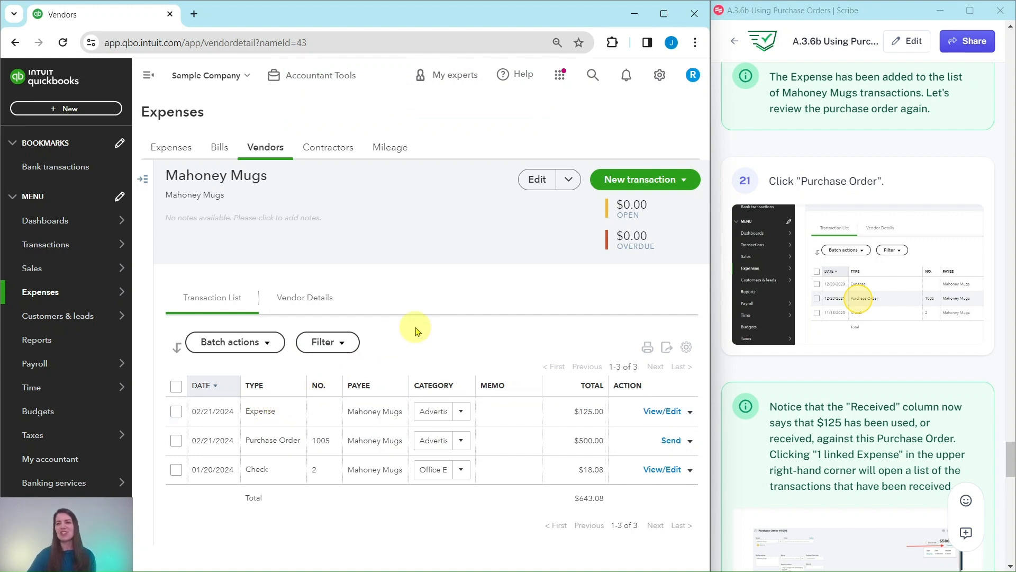
pyautogui.click(268, 443)
pyautogui.scroll(-5, 840, 331)
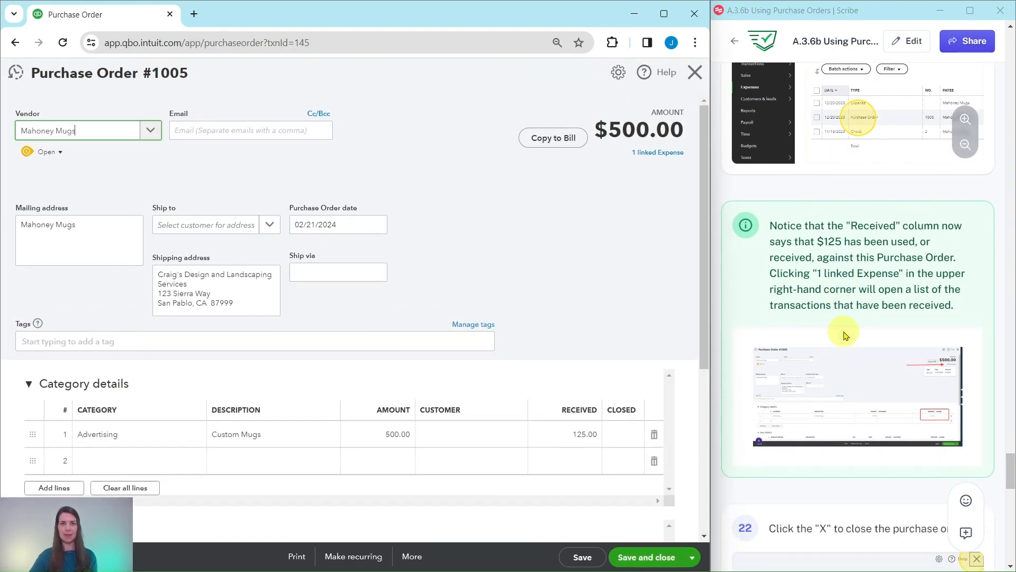
pyautogui.moveTo(847, 336)
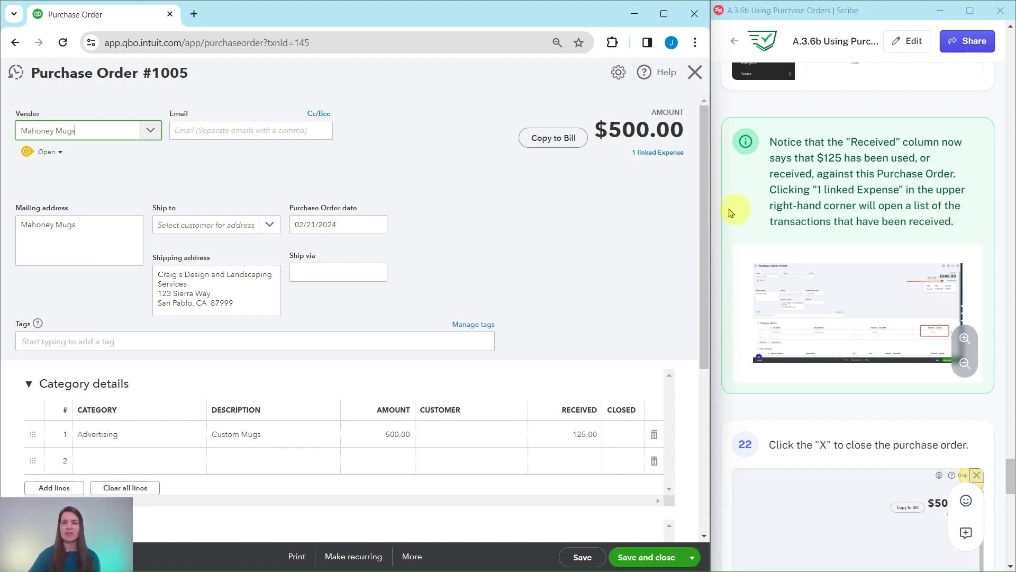
pyautogui.click(653, 153)
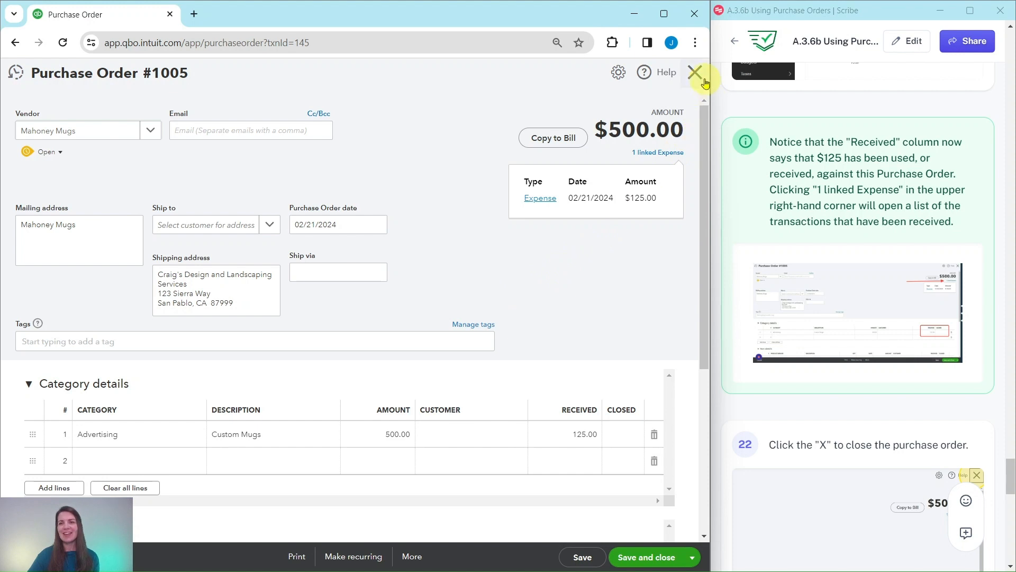
pyautogui.click(695, 73)
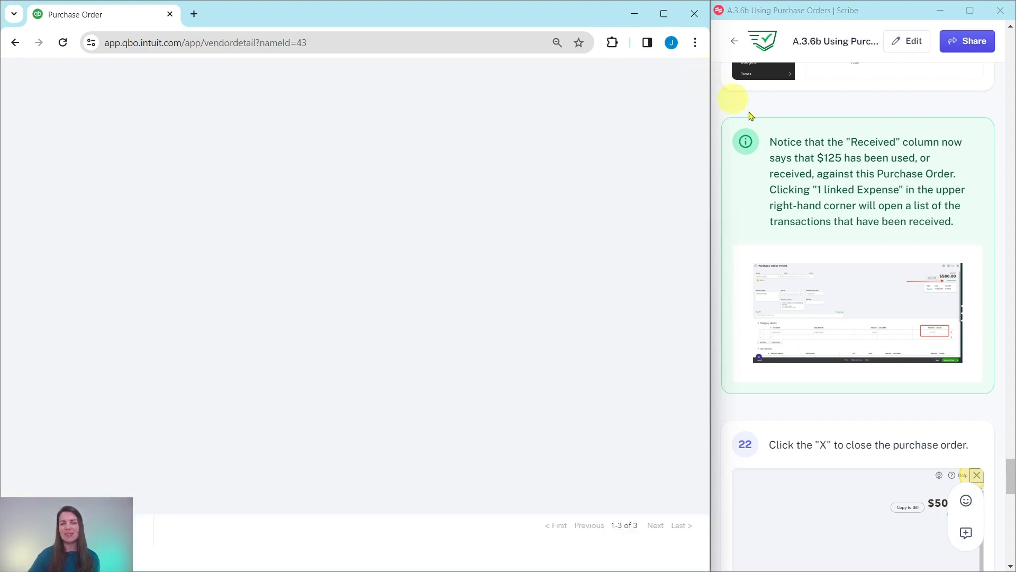
# From the Mahoney Mugs vendor record, create an expense for the purchase order's remaining $375.00 balance, and save and close it
pyautogui.scroll(-10, 830, 233)
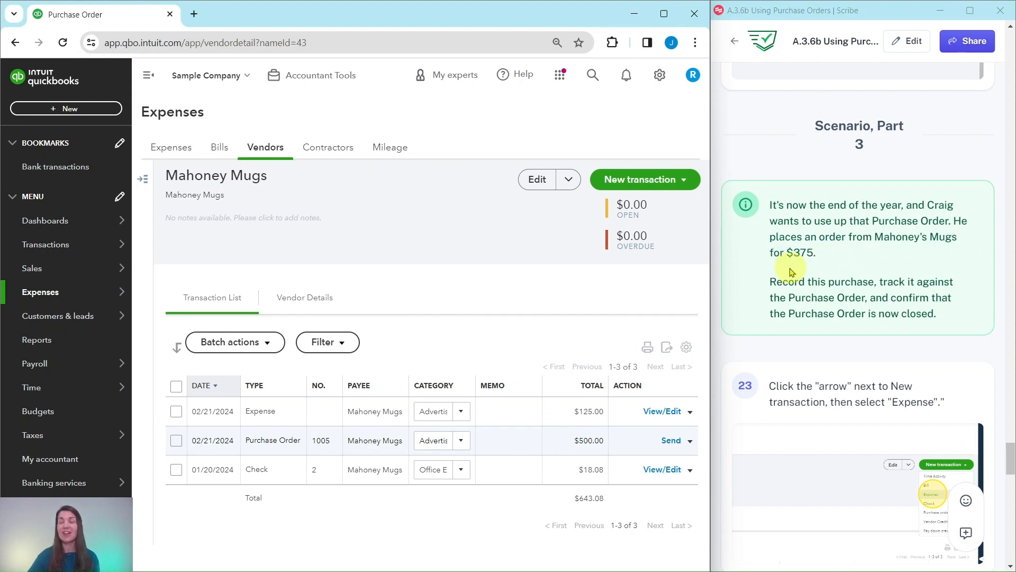
pyautogui.scroll(-1, 794, 267)
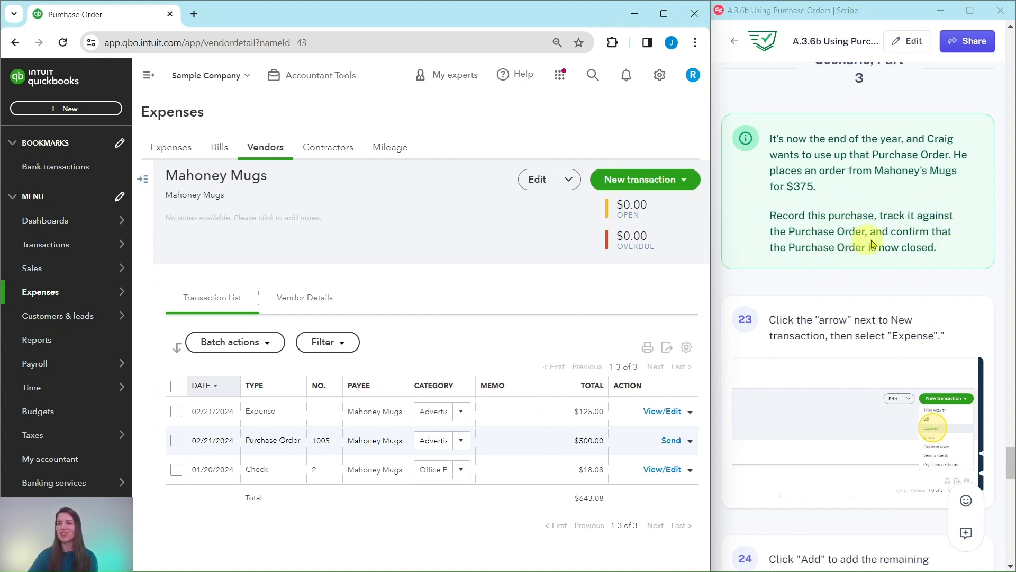
pyautogui.scroll(-3, 884, 243)
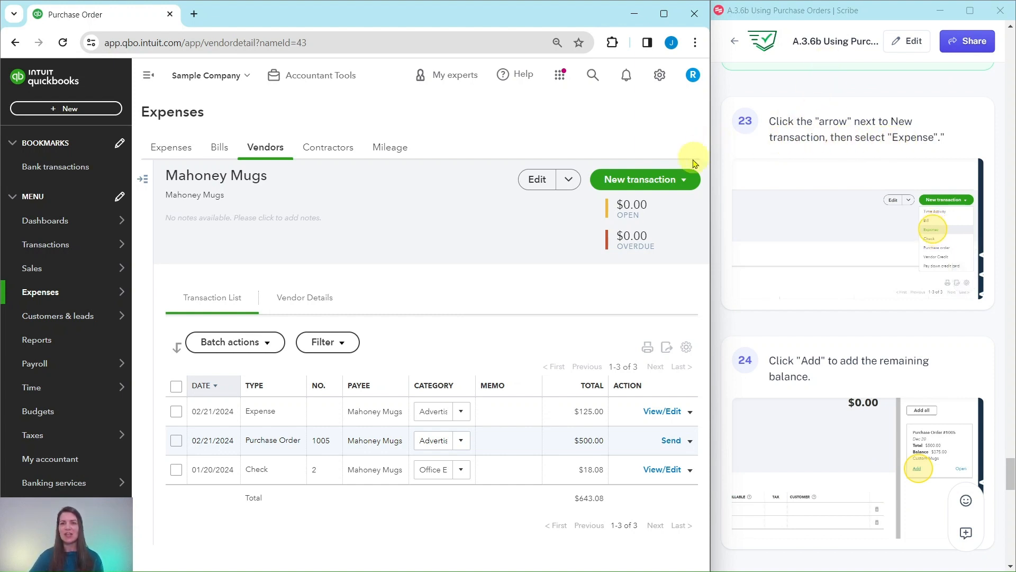
pyautogui.click(684, 181)
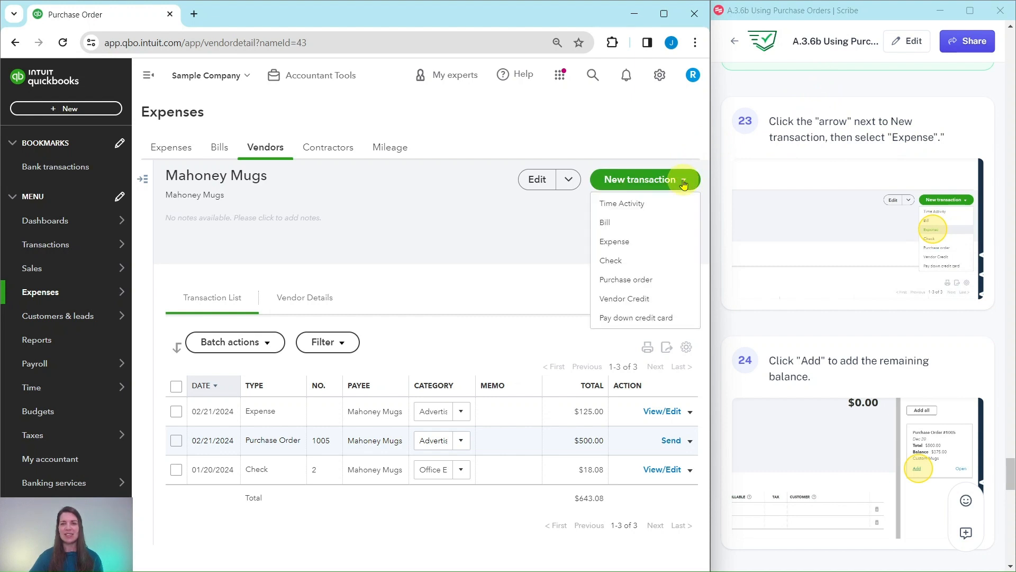
pyautogui.click(617, 243)
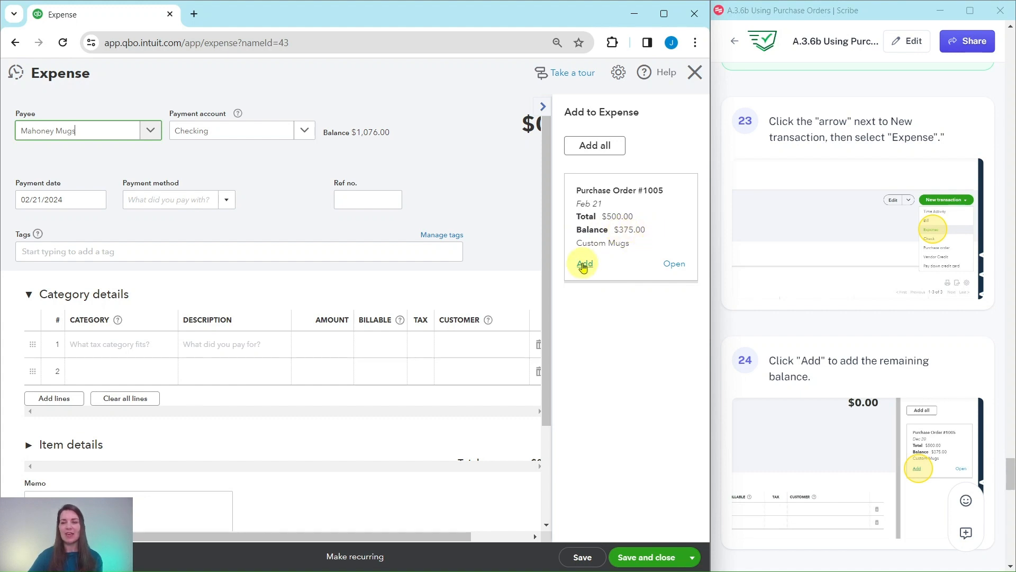
pyautogui.click(583, 266)
pyautogui.scroll(-7, 810, 271)
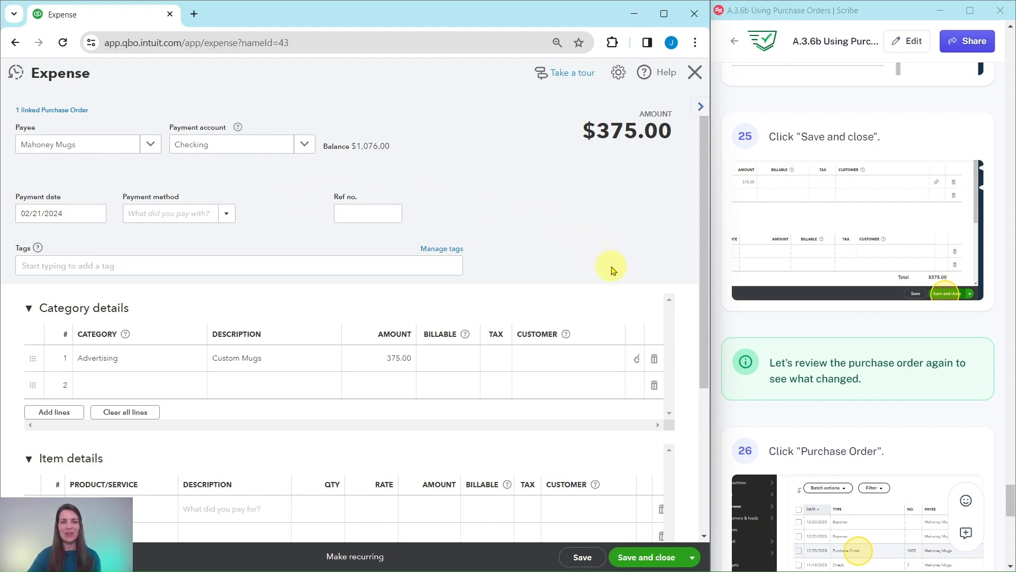
pyautogui.click(647, 559)
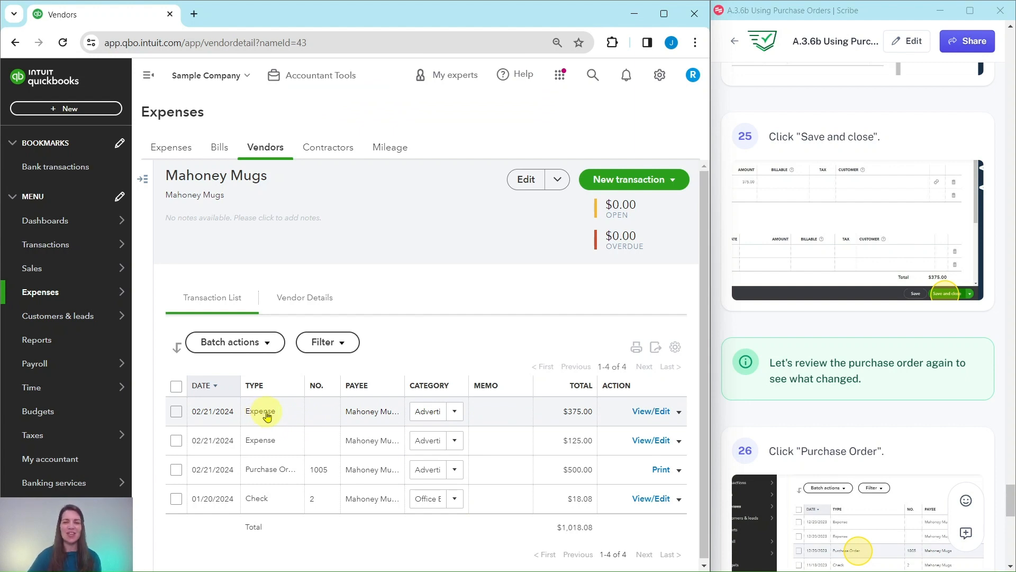
# Review the Mahoney Mugs purchase order's received and closed status and the expenses linked to it, and close the order
pyautogui.click(269, 472)
pyautogui.scroll(-6, 852, 405)
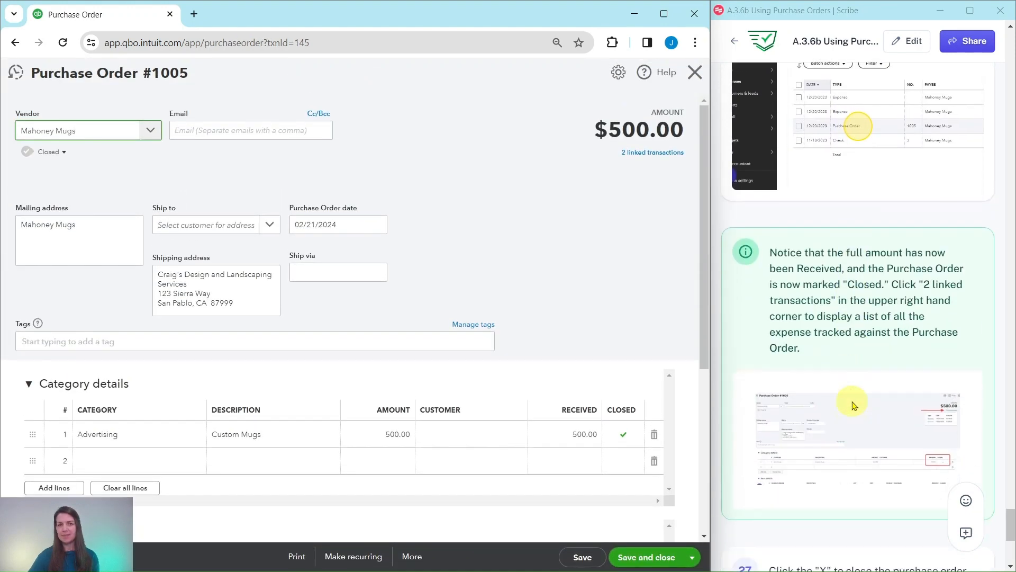
pyautogui.scroll(-3, 852, 405)
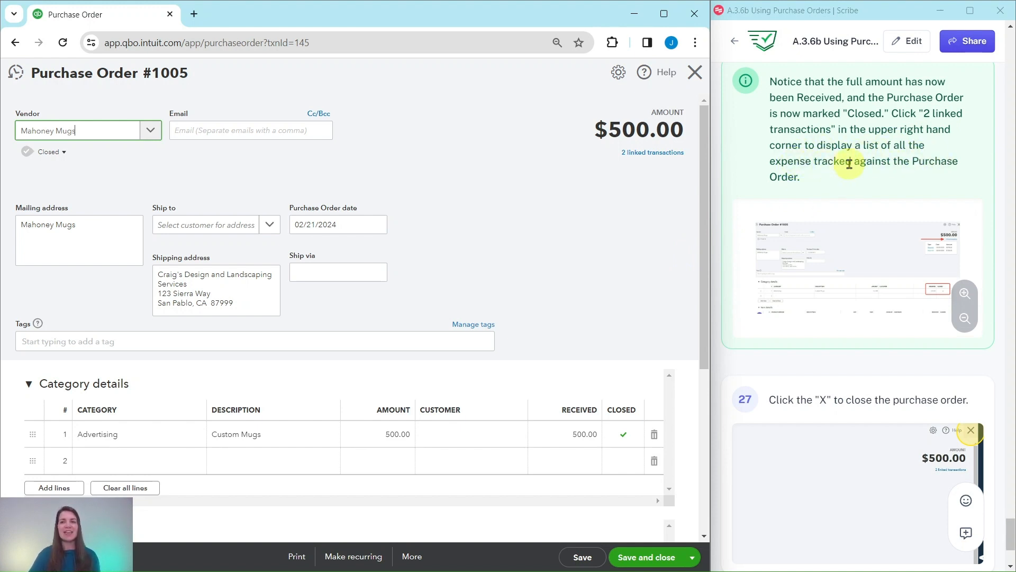
pyautogui.click(637, 155)
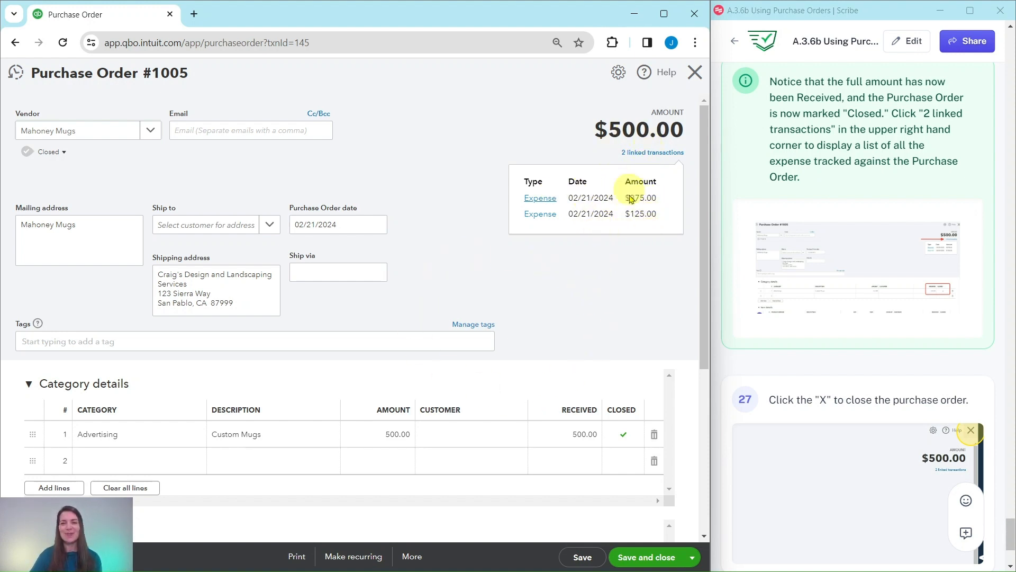
pyautogui.click(606, 308)
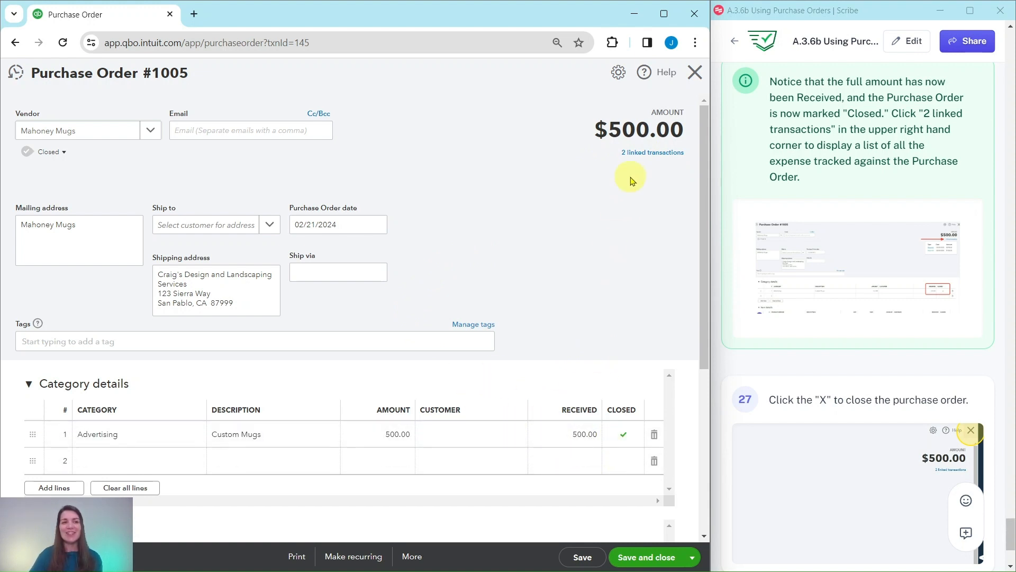
pyautogui.click(696, 74)
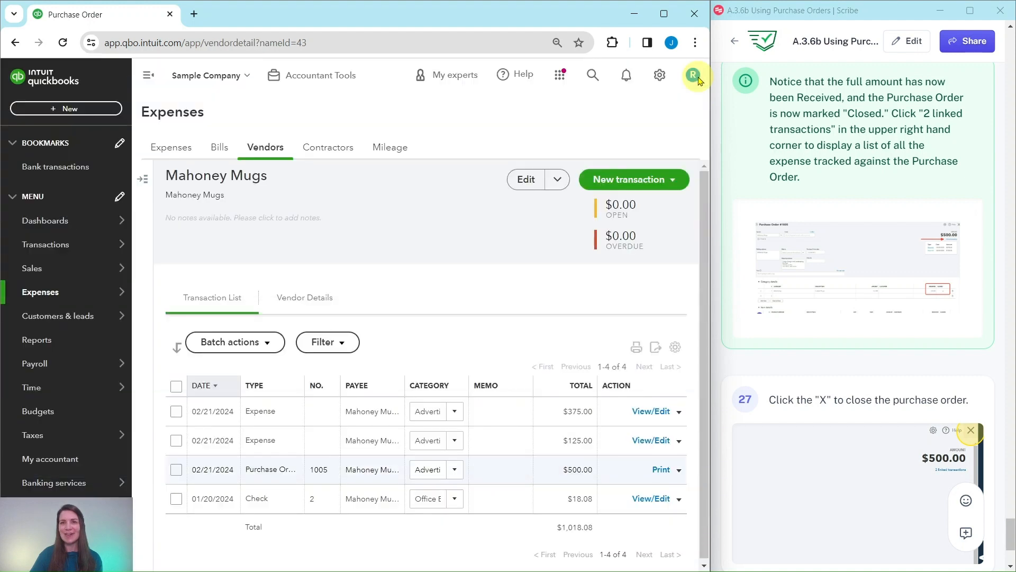